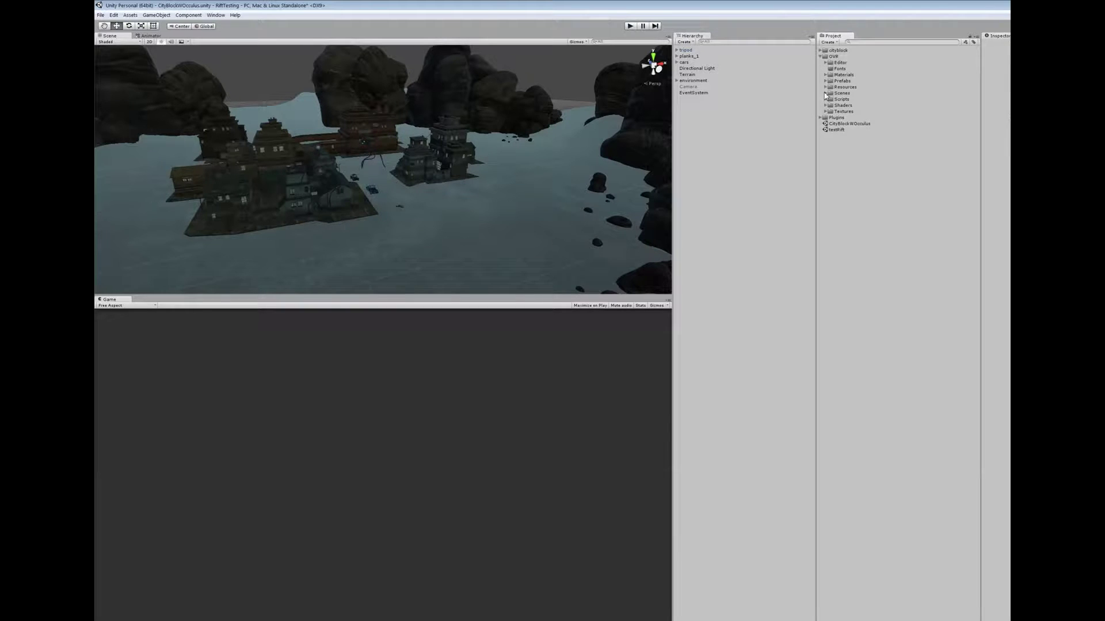
Step: Open the Scenes folder in the Project panel to browse the imported assets
click(825, 93)
Step: Drag the OVRPlayerController prefab from OVR > Prefabs into the city-block scene
click(825, 94)
click(825, 81)
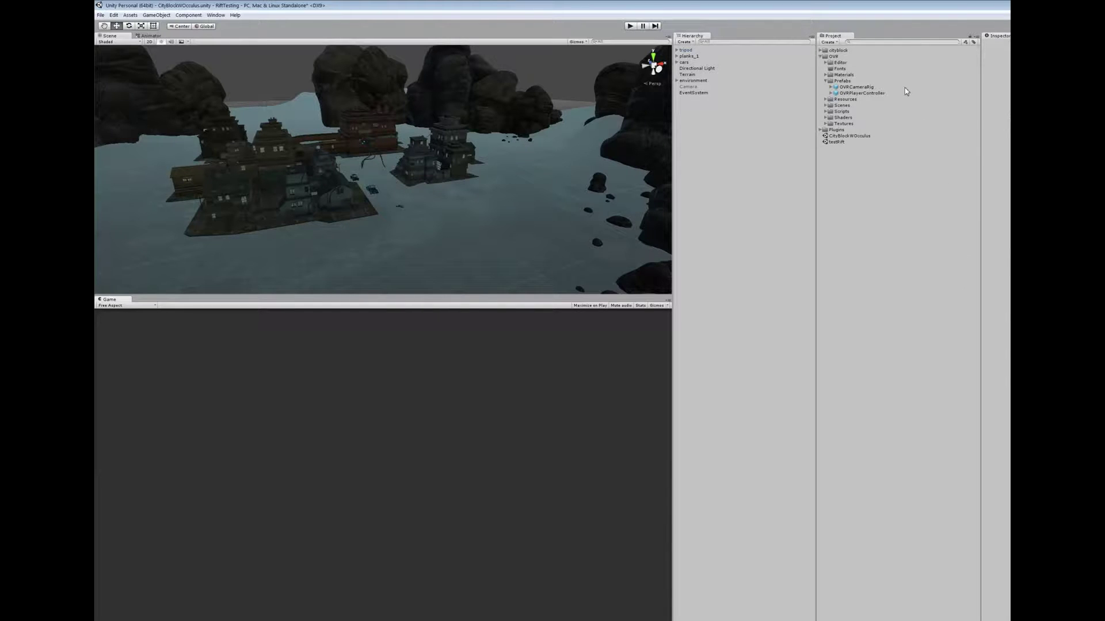
click(868, 94)
drag(869, 95, 353, 162)
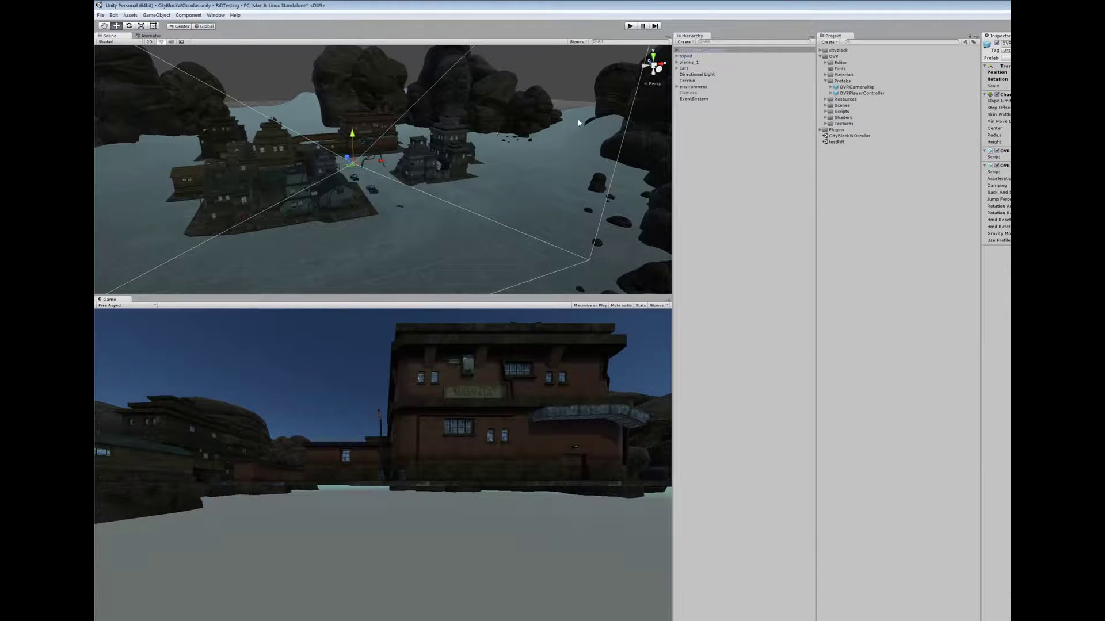
Step: Frame the OVRPlayerController in the Scene view, undoing a trial height change
click(713, 51)
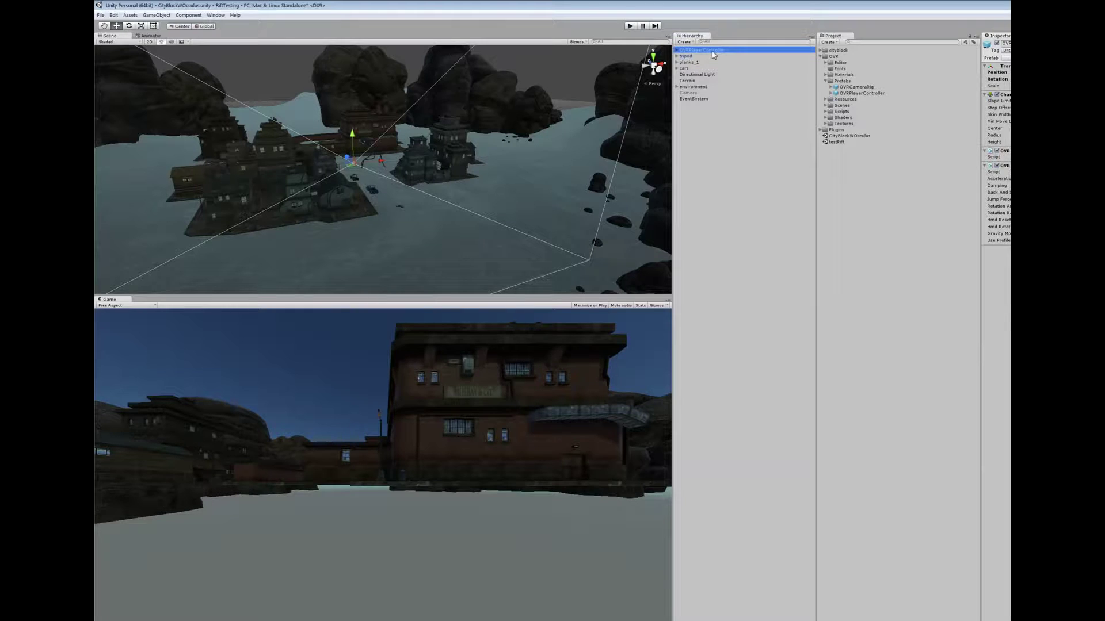
key(f)
scroll(468, 193, down, 5)
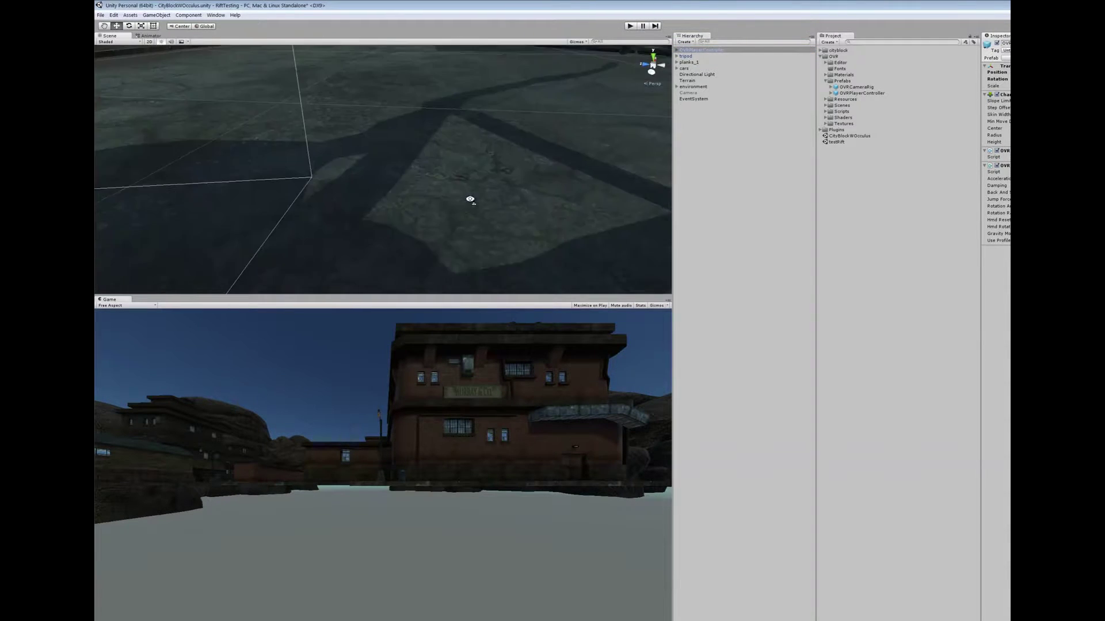
scroll(468, 193, up, 5)
middle_drag(402, 198, 567, 177)
key(f)
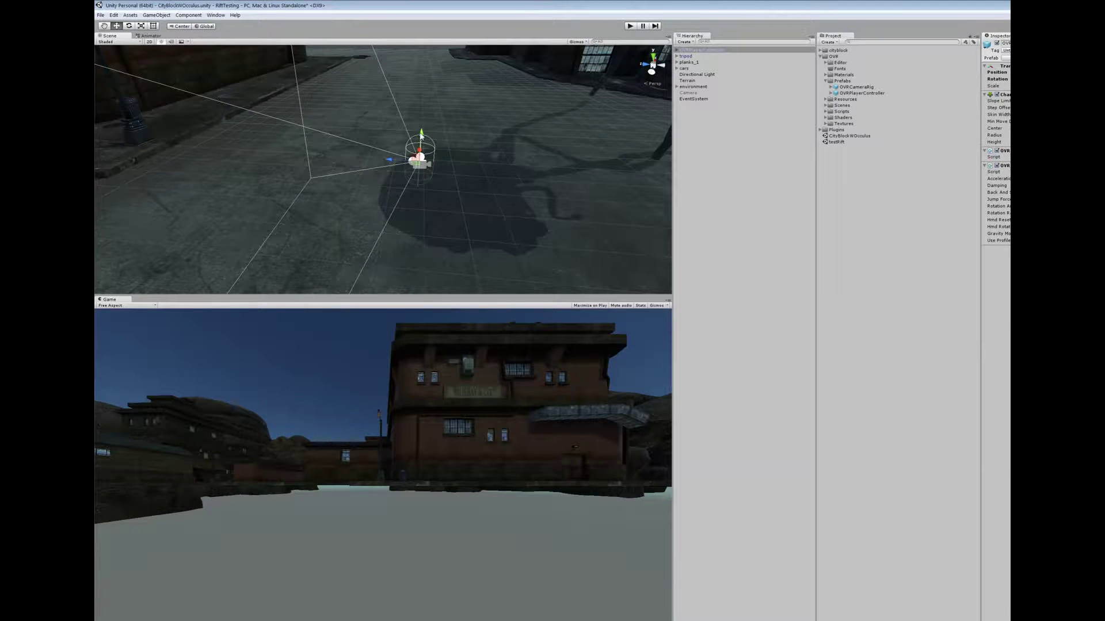
drag(422, 136, 266, 216)
key(ctrl+z)
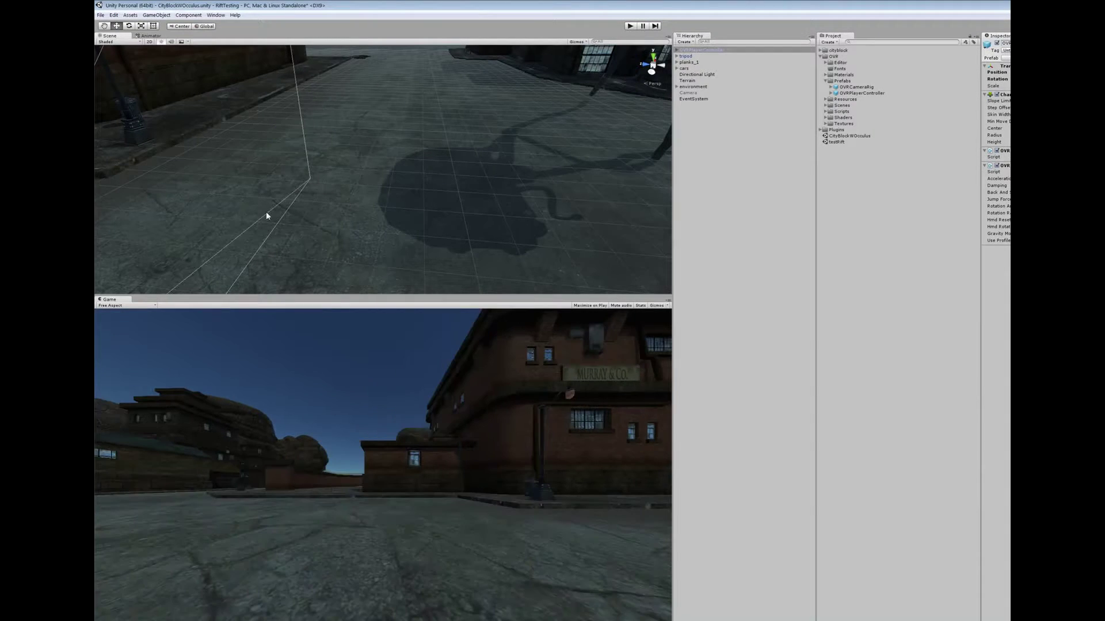
scroll(276, 183, down, 10)
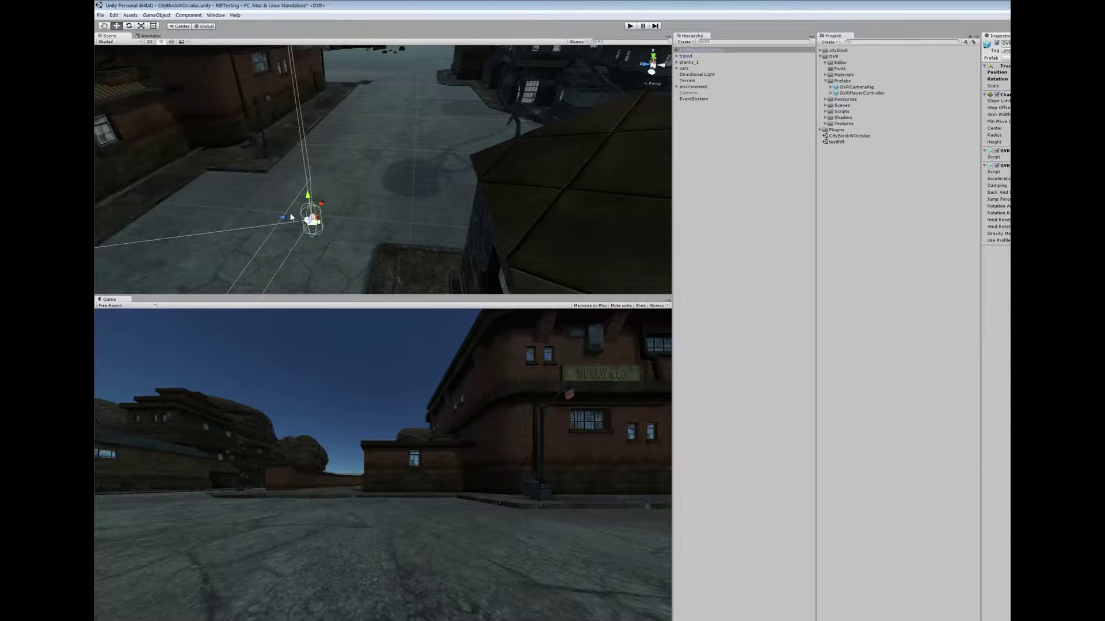
Step: Move the OVRPlayerController along the street and fine-tune its height between the buildings
click(296, 212)
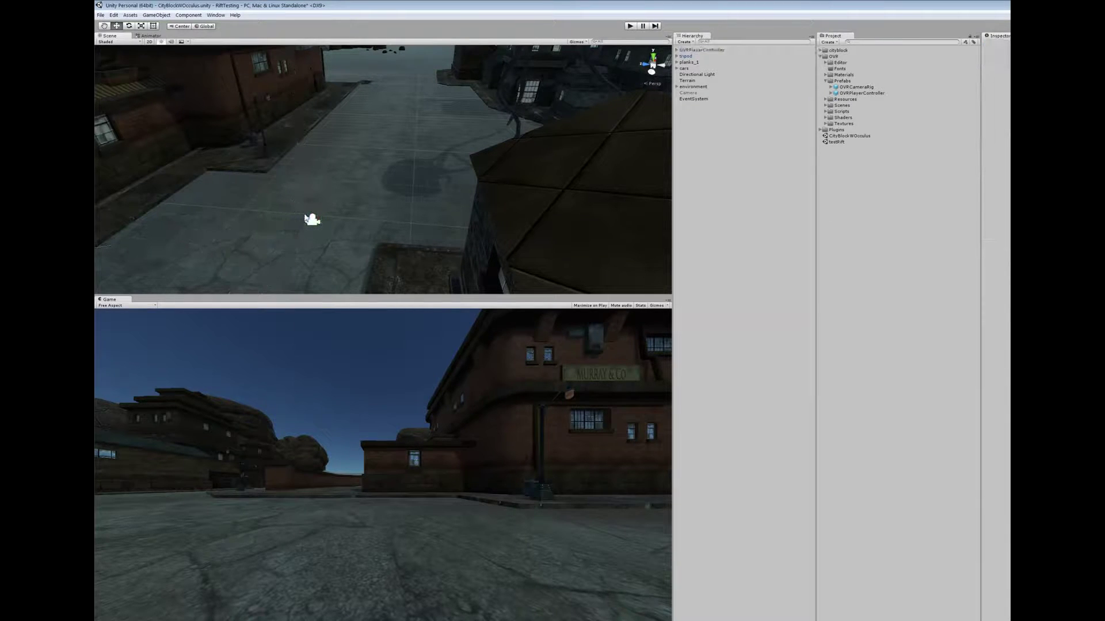
click(713, 51)
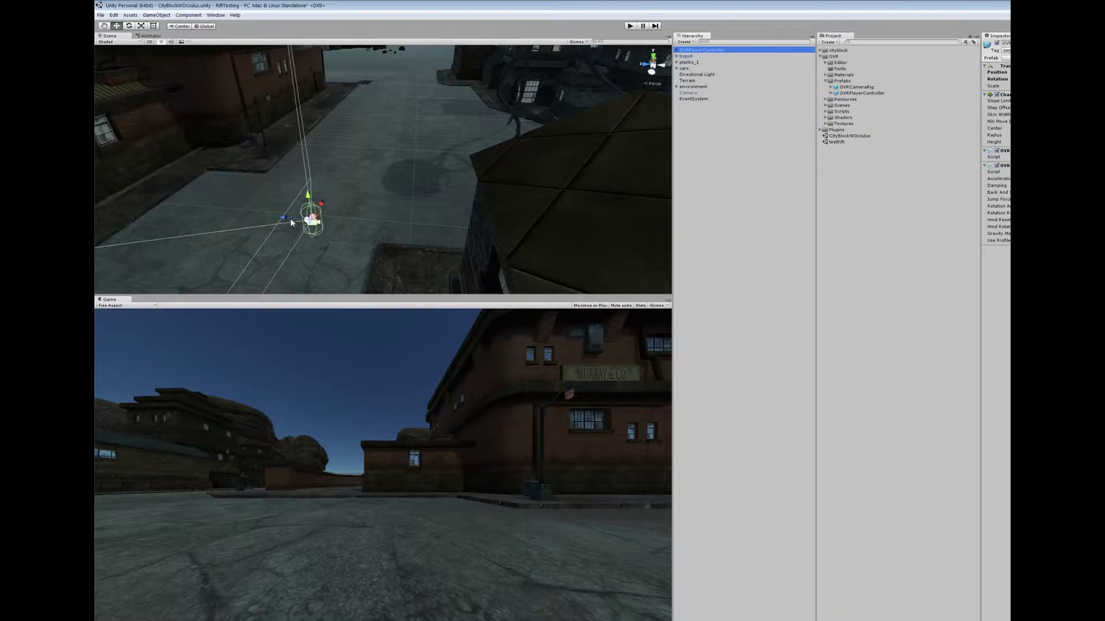
drag(288, 216, 212, 246)
alt+drag(396, 224, 430, 208)
key(alt)
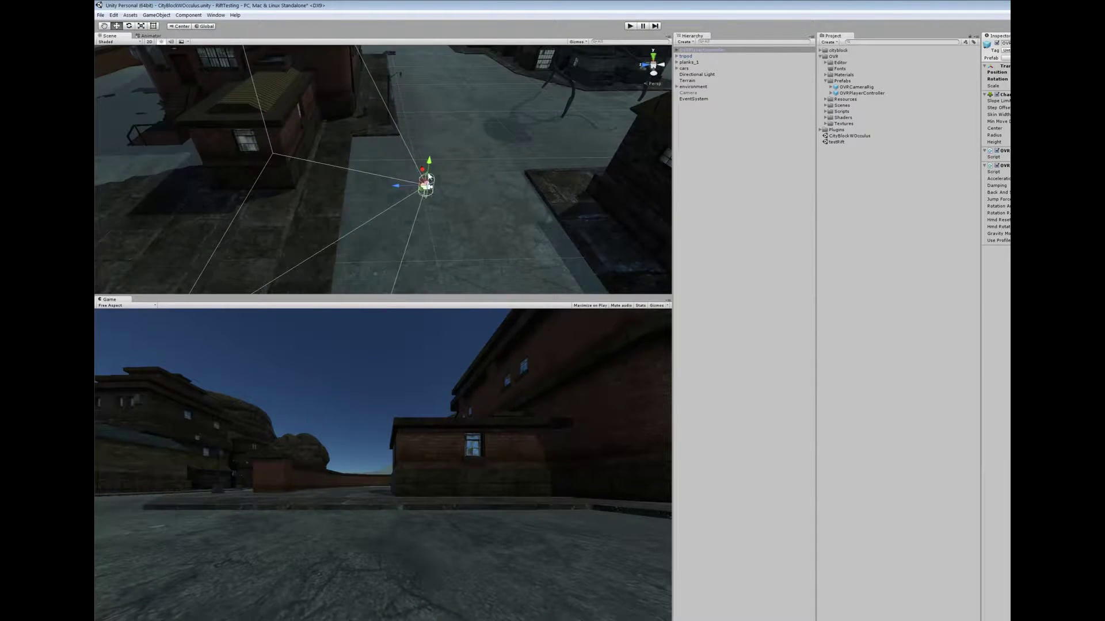
drag(431, 164, 433, 162)
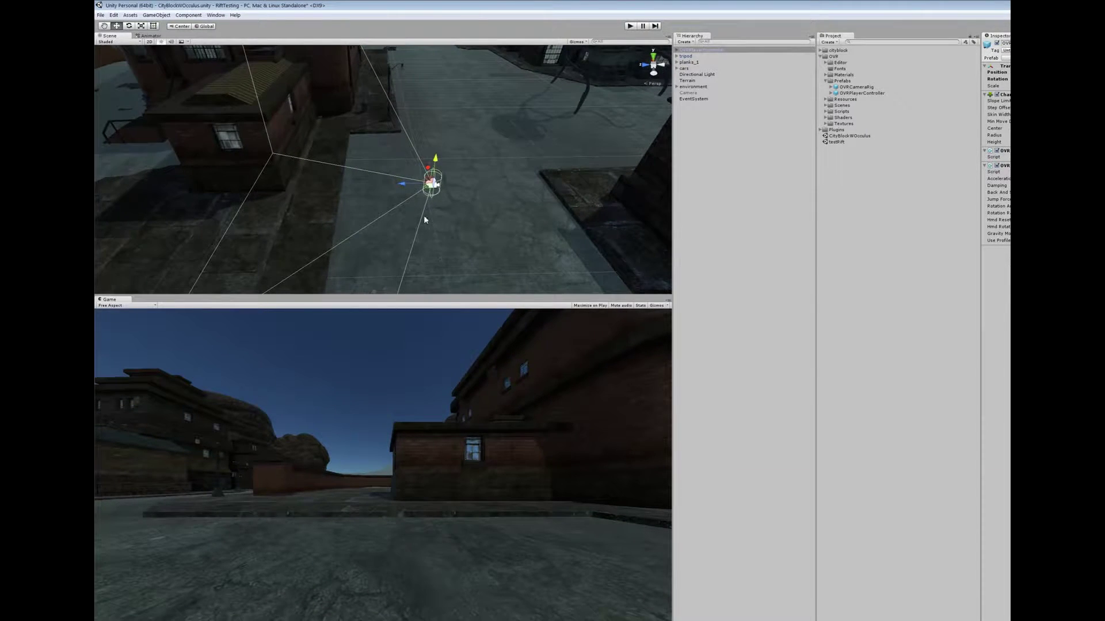
right_drag(424, 213, 493, 236)
right_drag(402, 237, 366, 186)
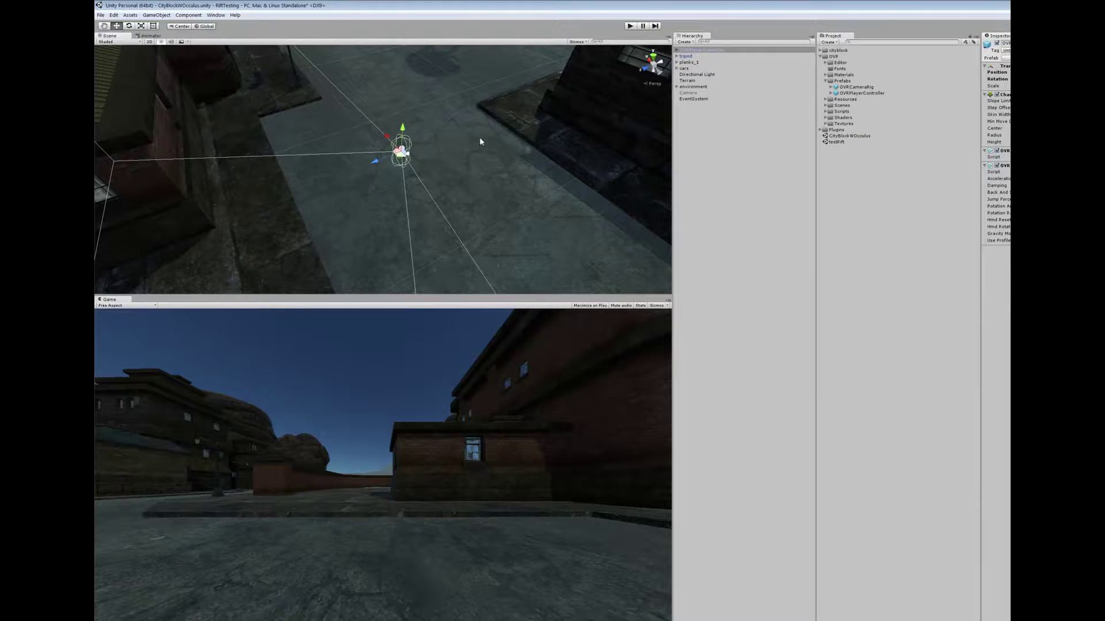
click(677, 51)
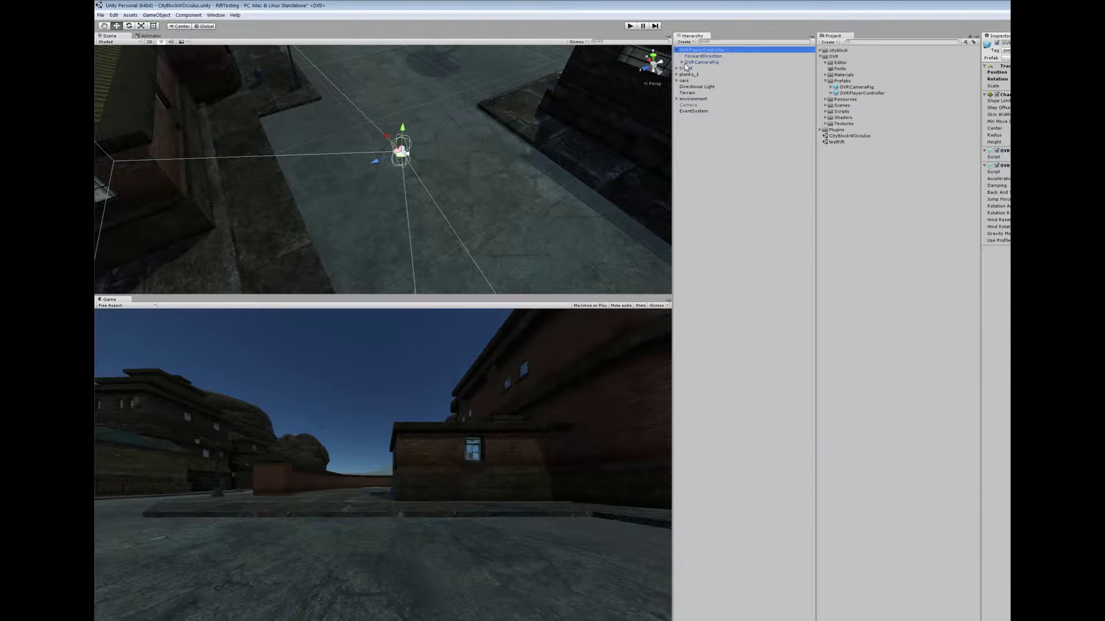
Step: Expand OVRCameraRig > TrackingSpace and create a 3D Sphere under LeftEyeAnchor
click(682, 62)
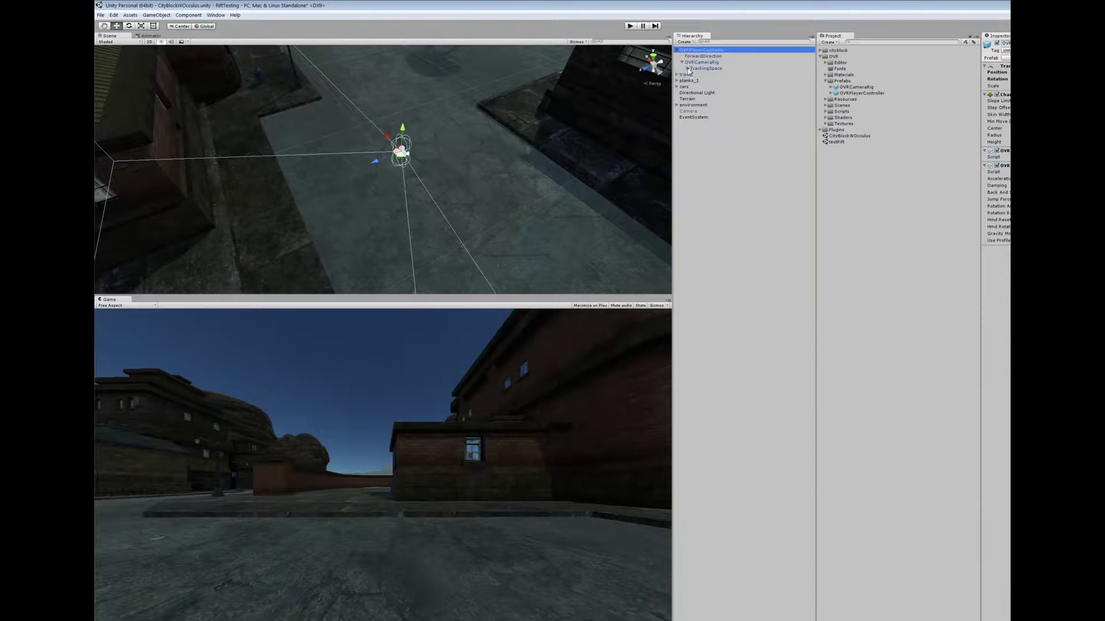
click(687, 68)
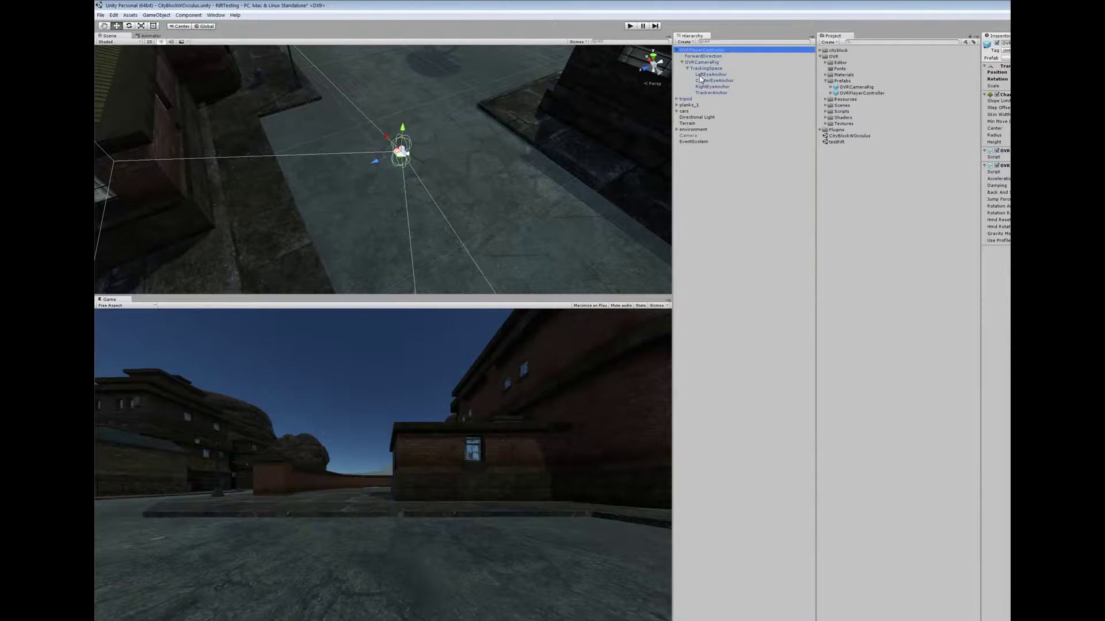
click(700, 76)
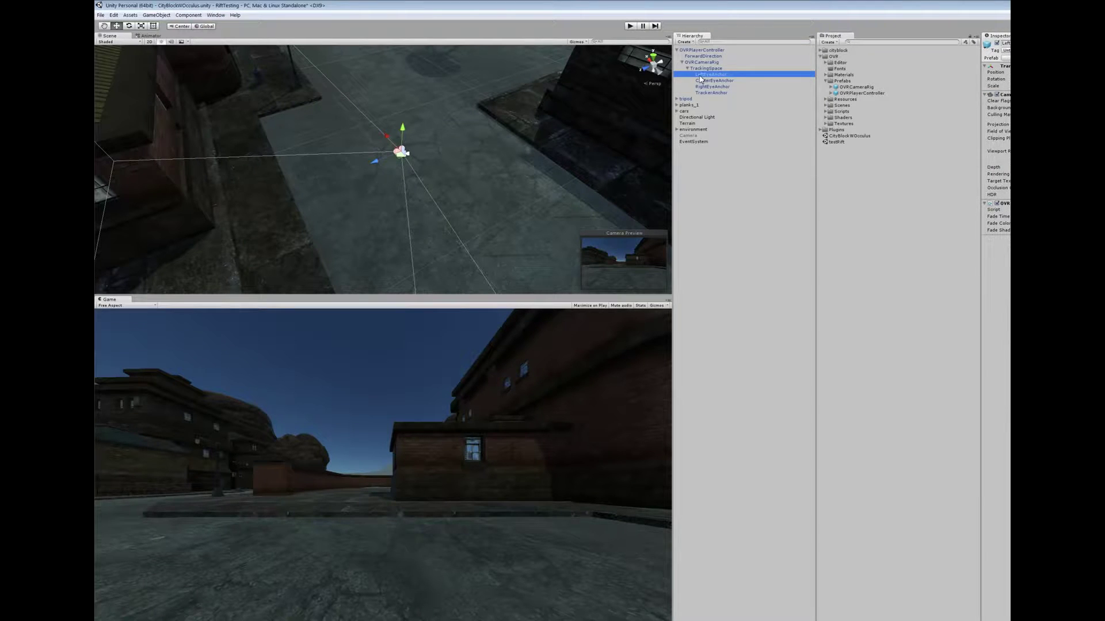
right_click(700, 78)
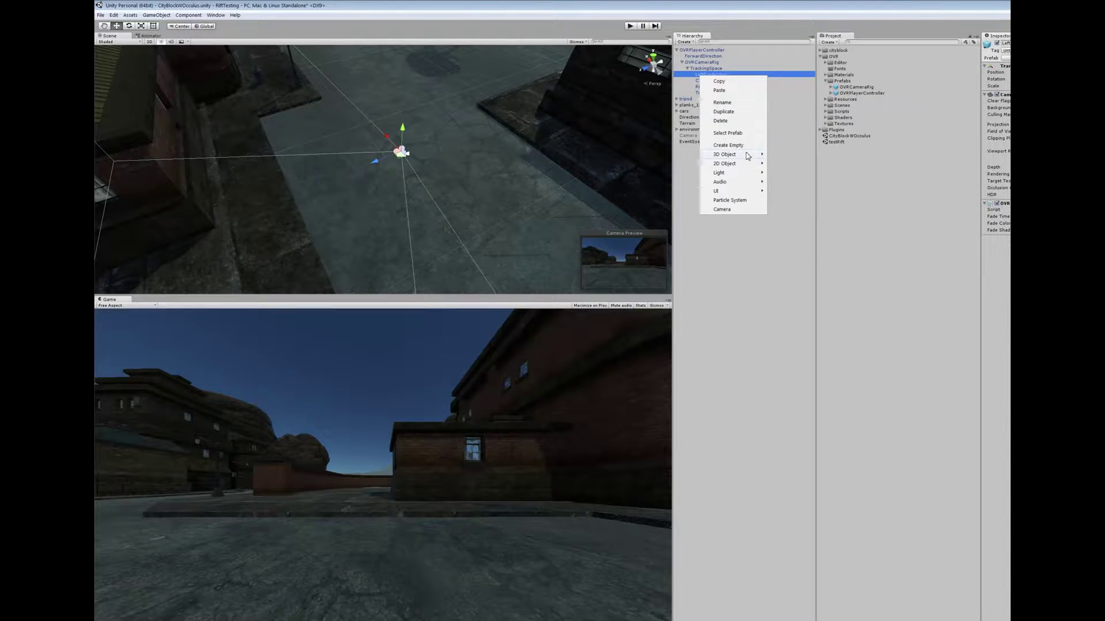
mouse_move(747, 156)
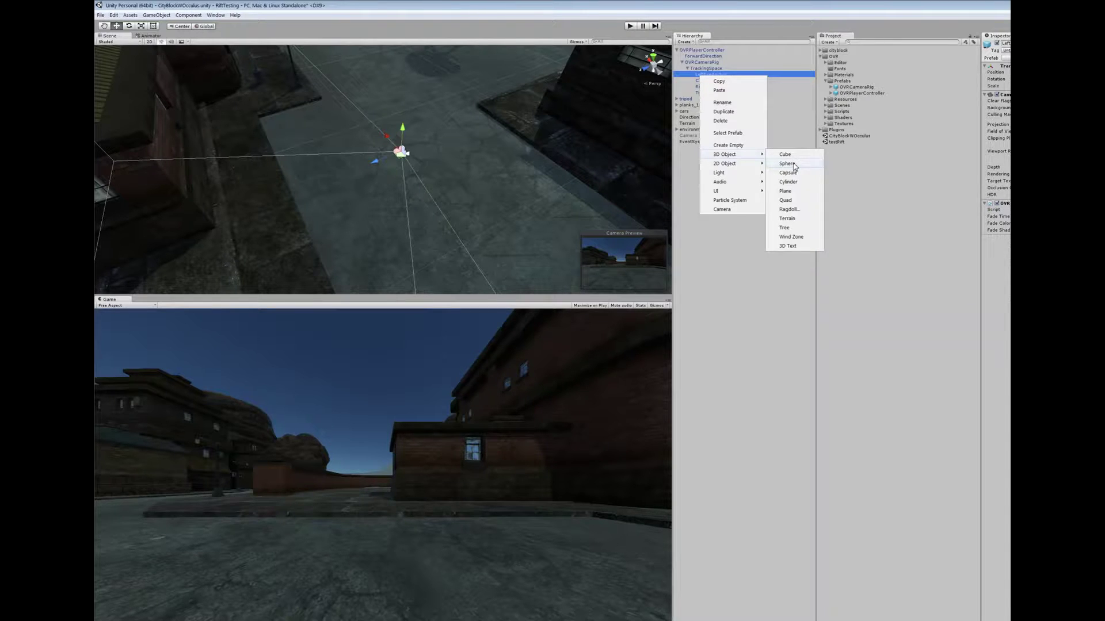
click(793, 165)
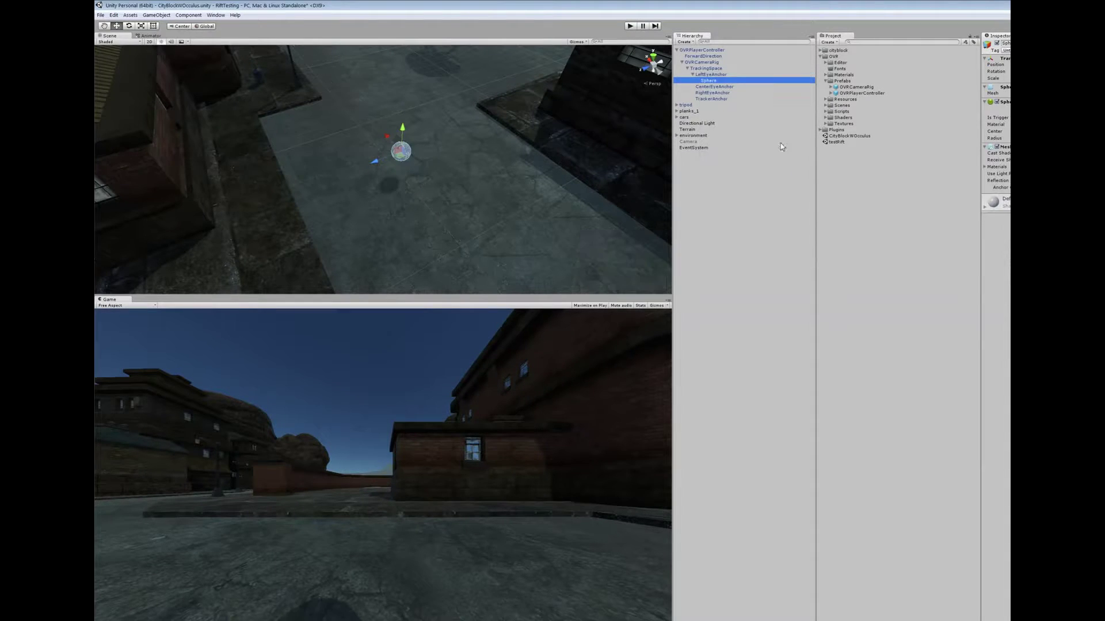
Step: Check the new Sphere and both eye anchors, leaving LeftEyeAnchor's name unchanged
click(714, 75)
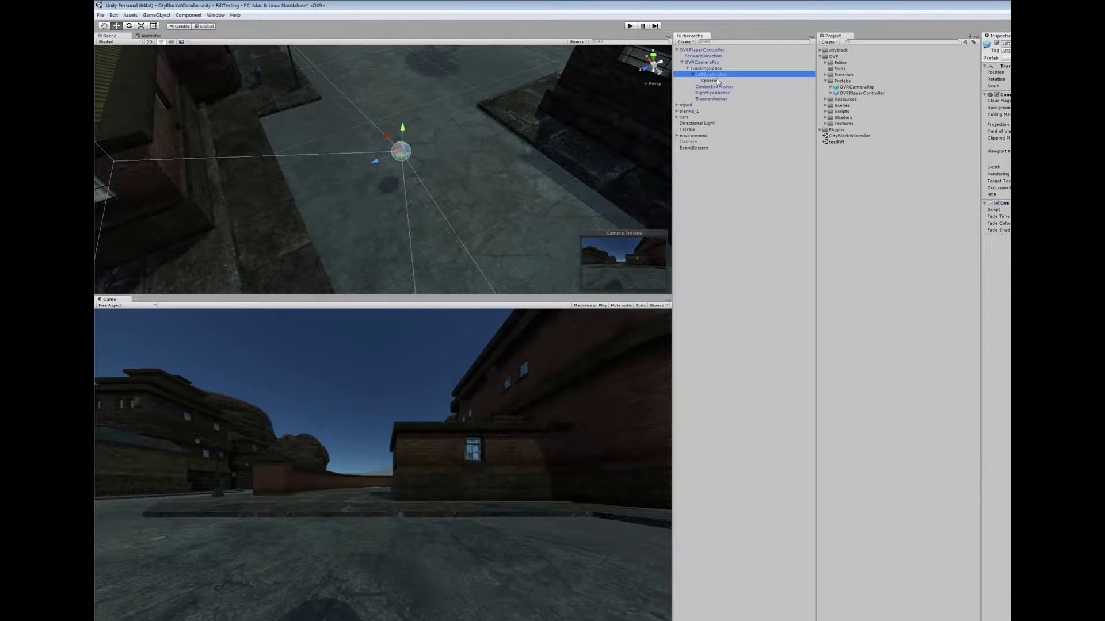
click(709, 81)
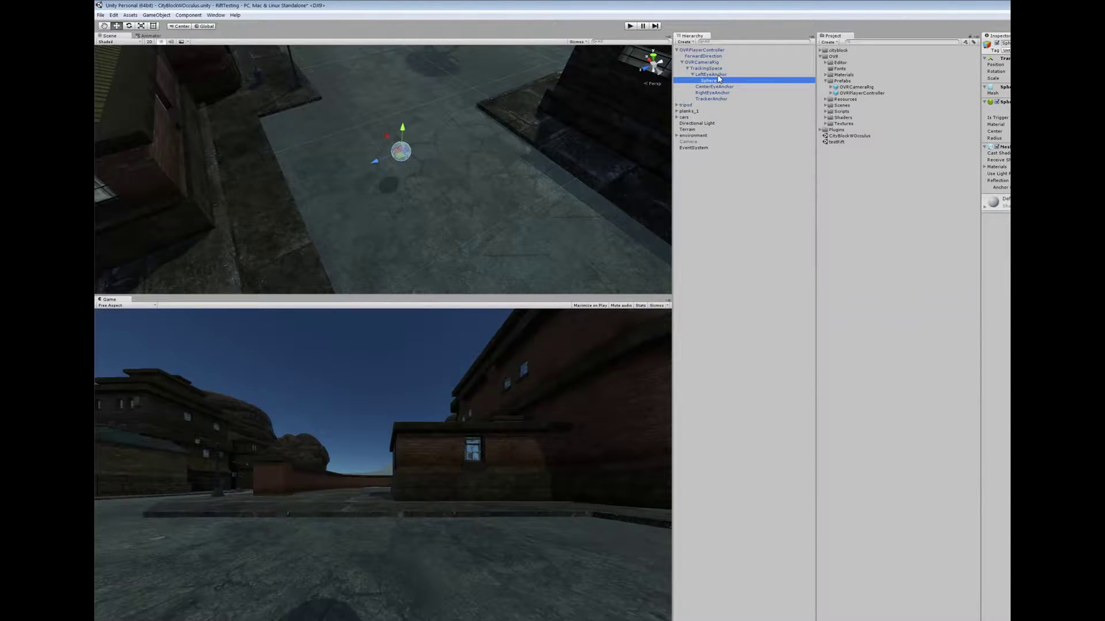
click(714, 94)
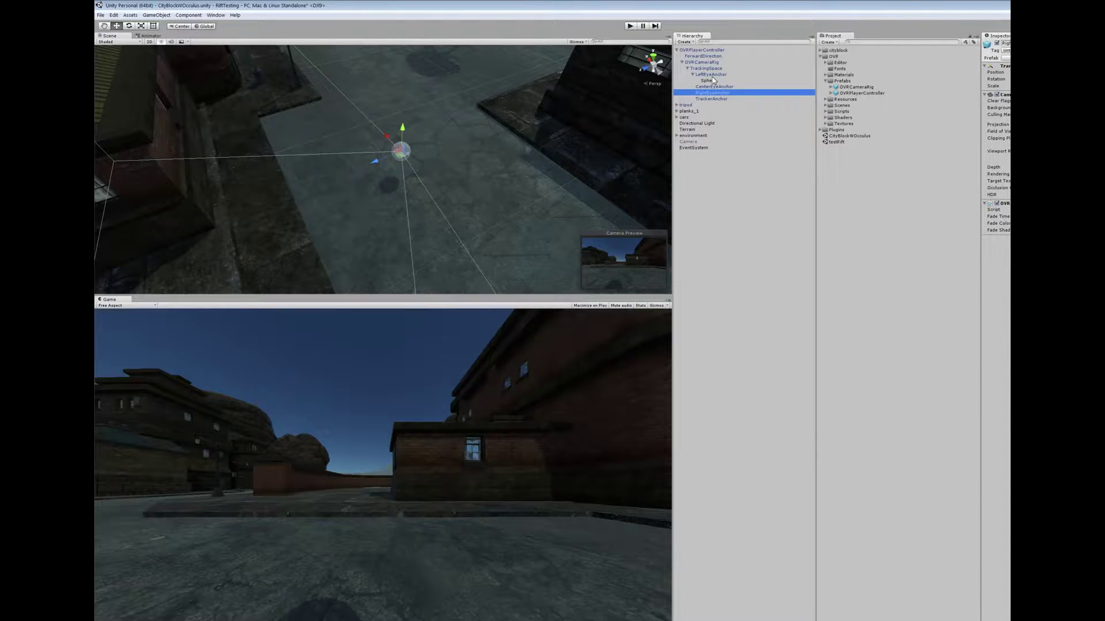
click(713, 76)
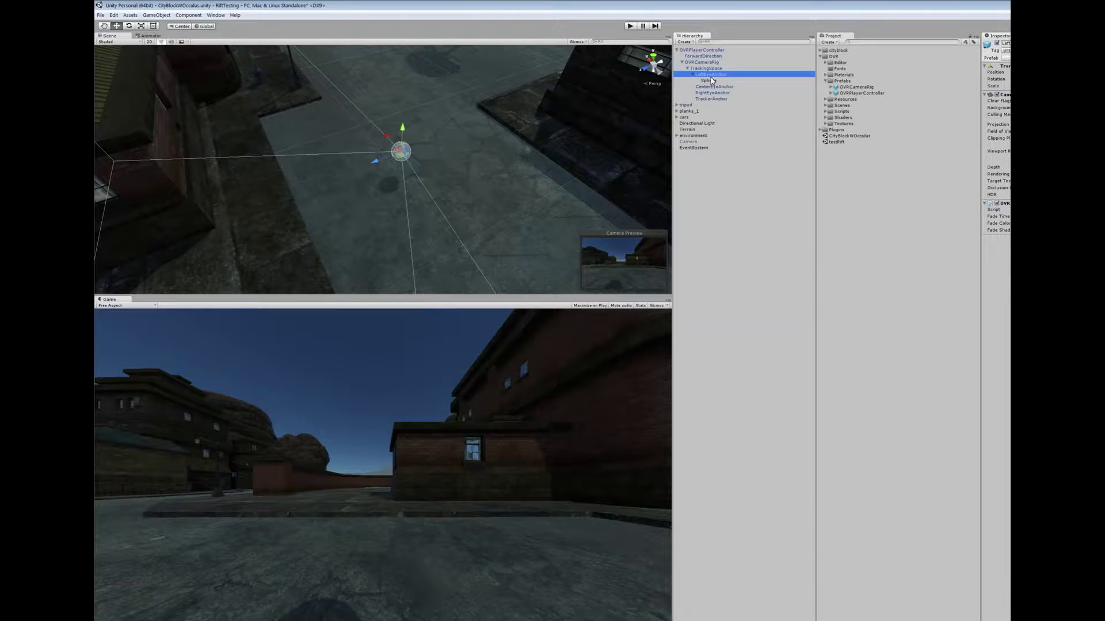
key(F2)
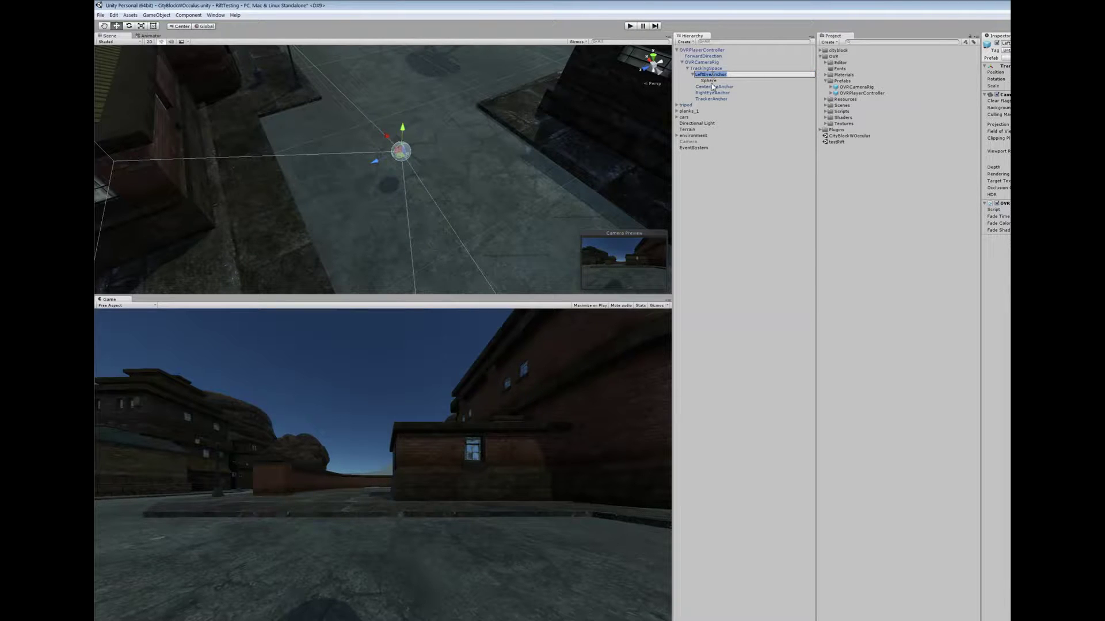
click(713, 82)
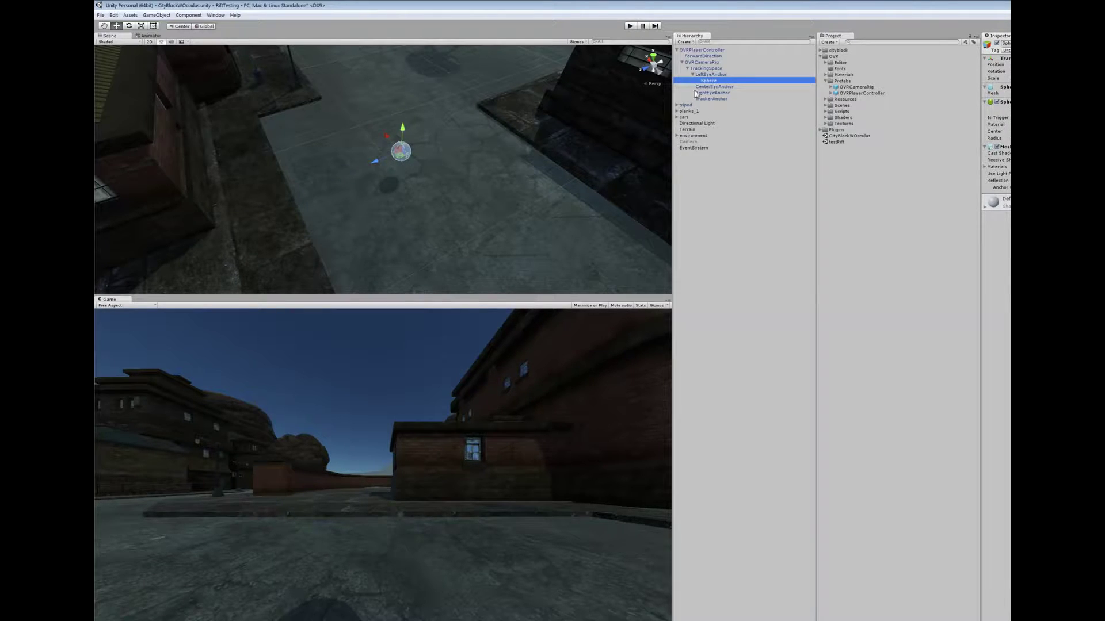
Step: Move the Sphere in front of the camera until it sits just past the Game view's right edge
mouse_move(375, 162)
mouse_down()
mouse_move(362, 170)
mouse_move(363, 150)
mouse_up()
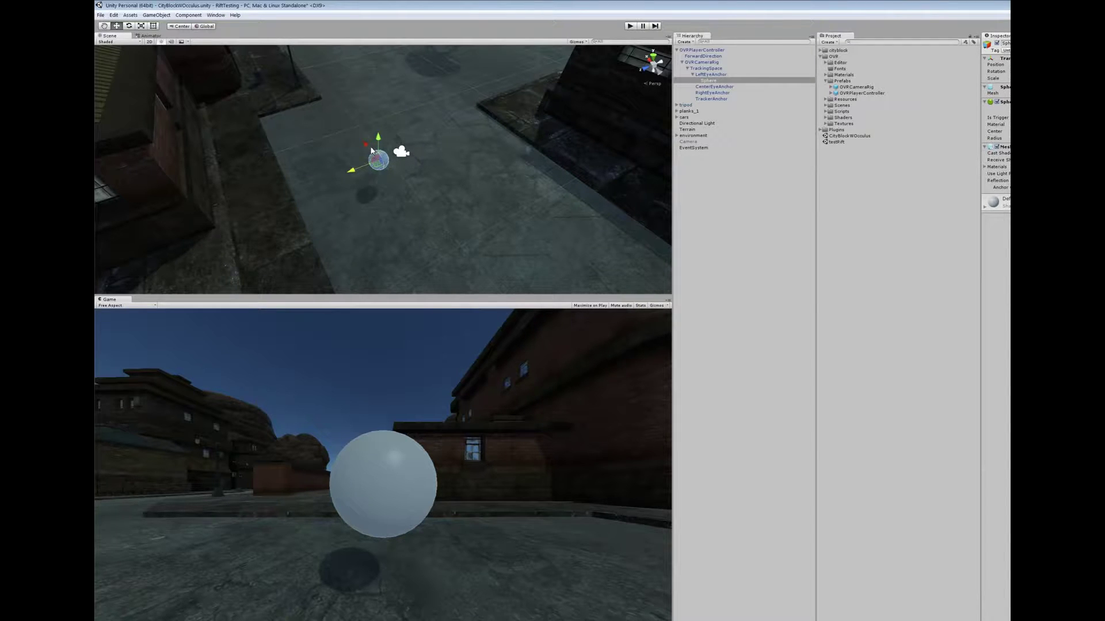
drag(371, 149, 345, 121)
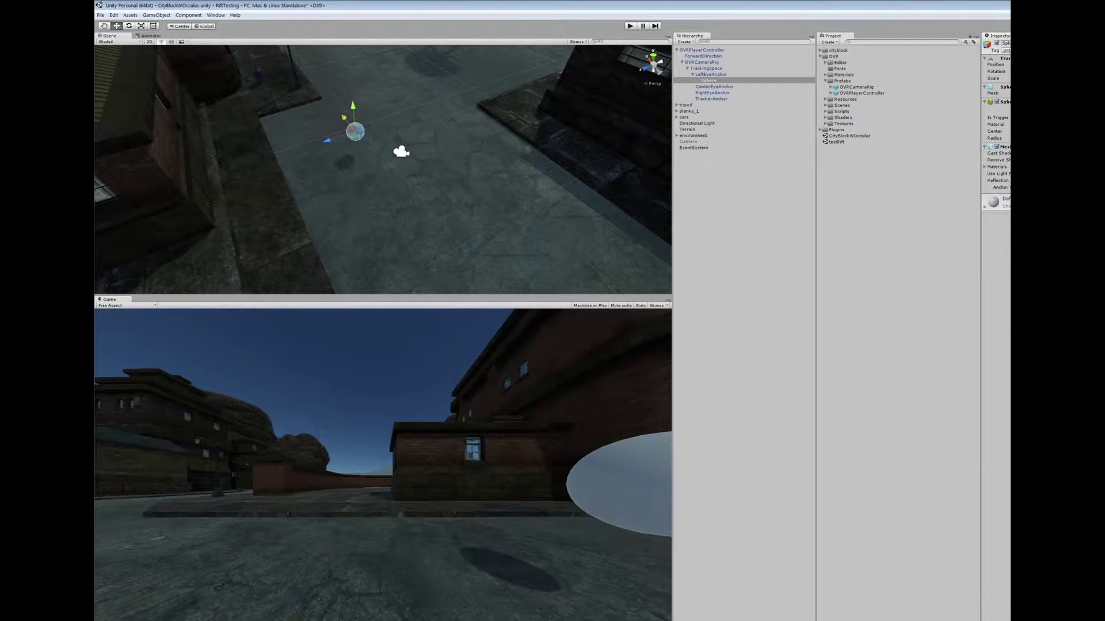
drag(355, 131, 353, 128)
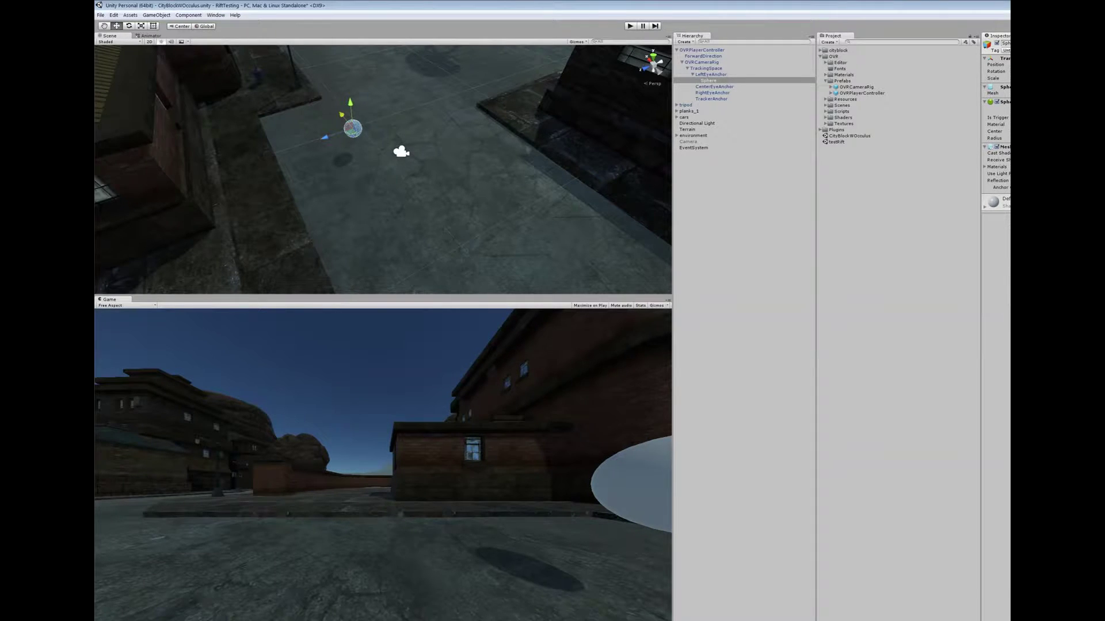
drag(352, 128, 372, 121)
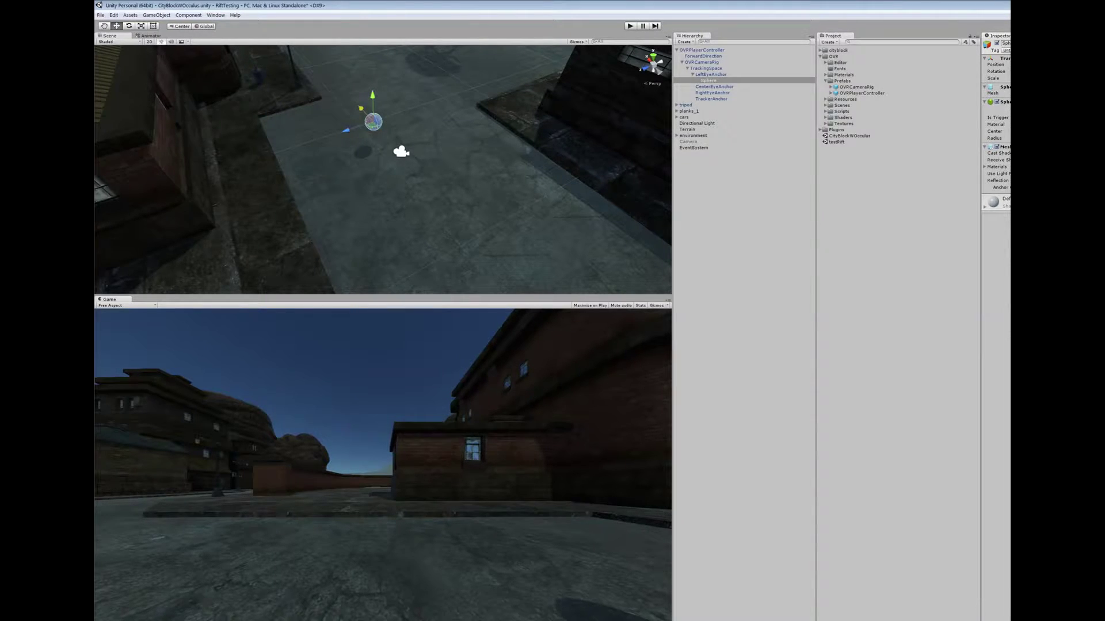
click(764, 191)
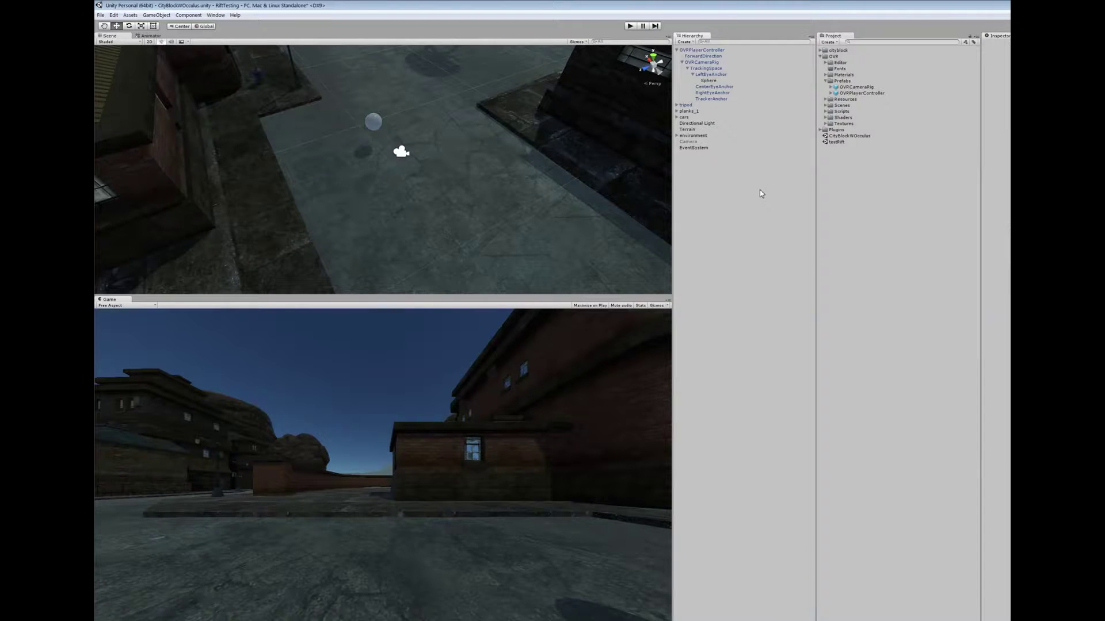
click(630, 26)
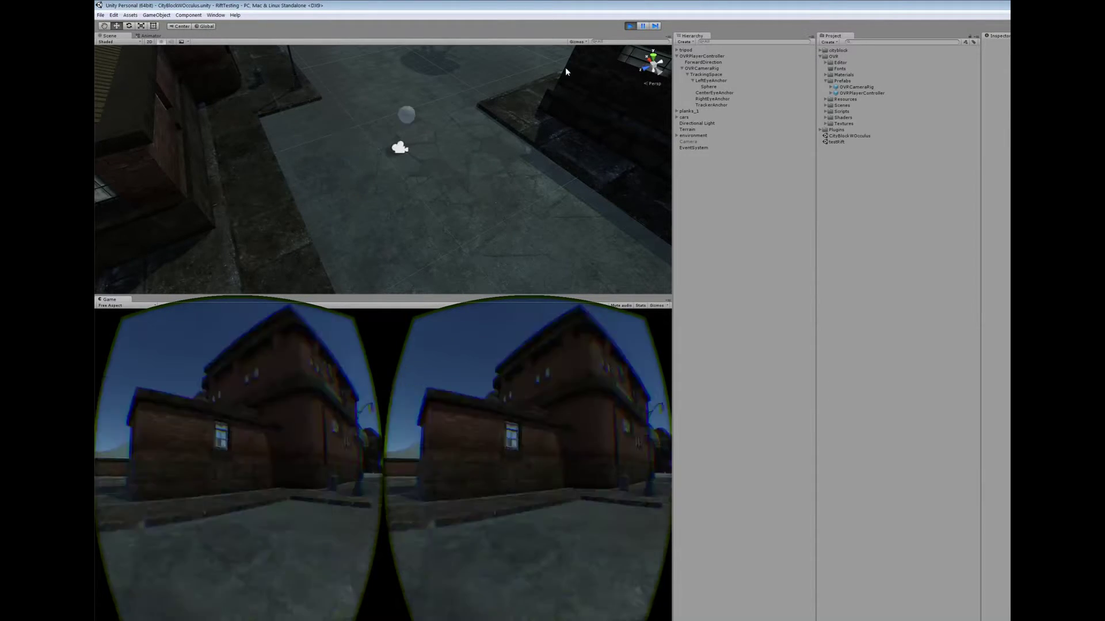
key(ctrl+p)
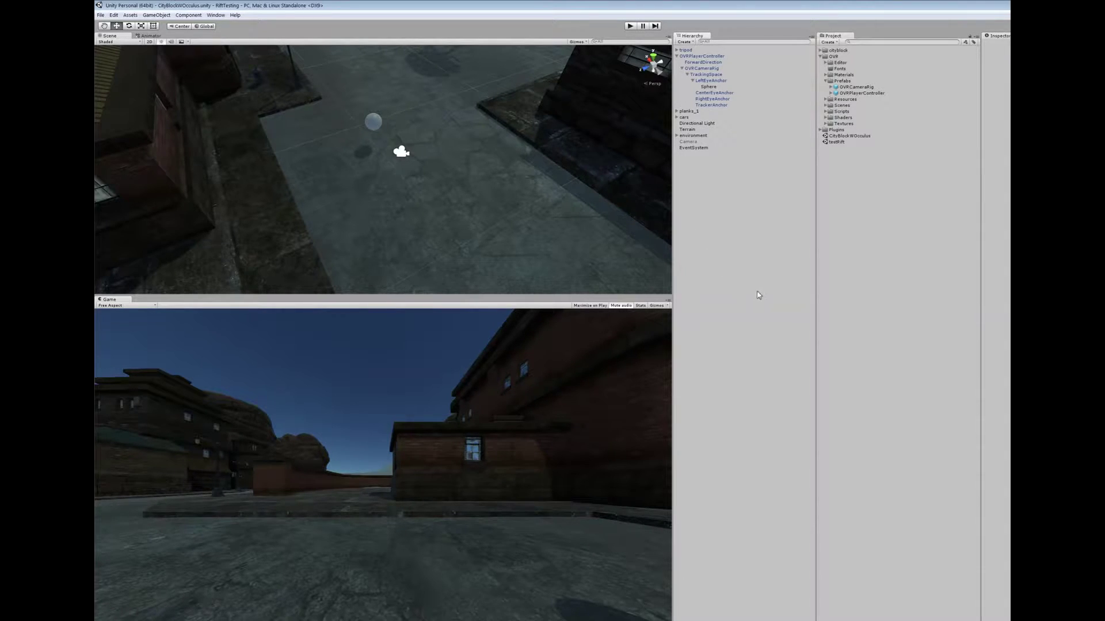
click(710, 89)
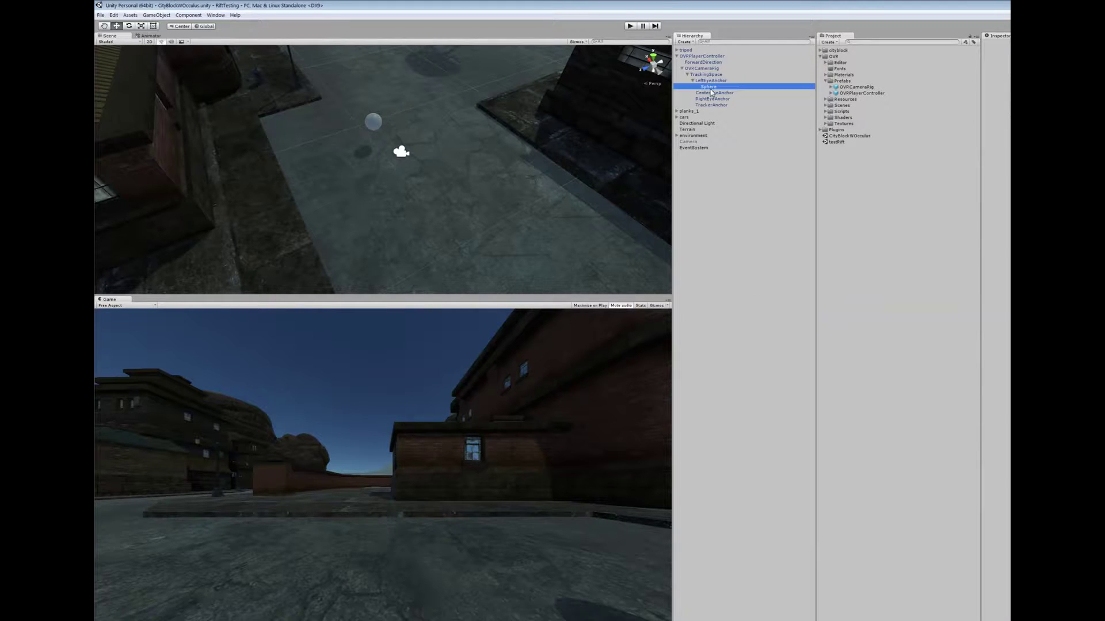
Step: Slide the Sphere left until its edge shows in the Game view, then duplicate it
click(344, 132)
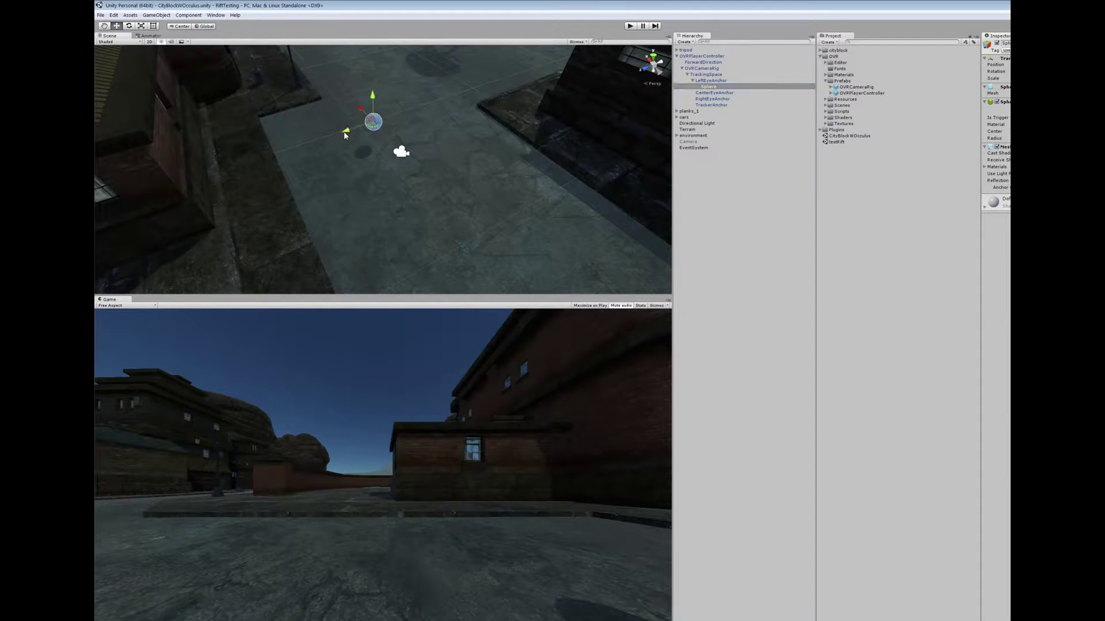
drag(344, 134, 320, 136)
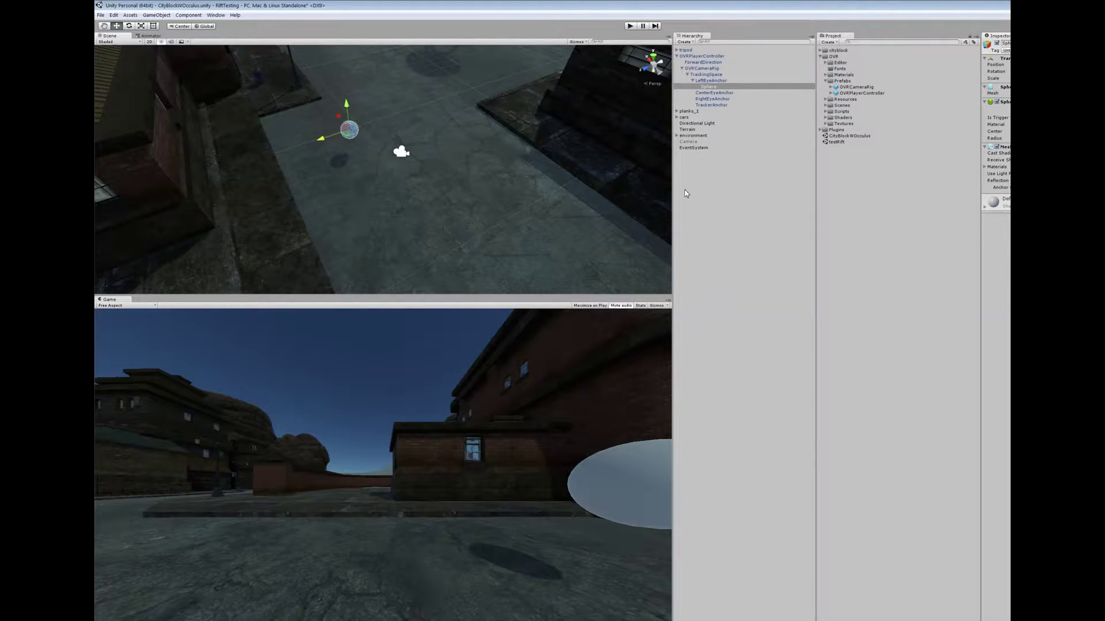
click(715, 161)
click(709, 87)
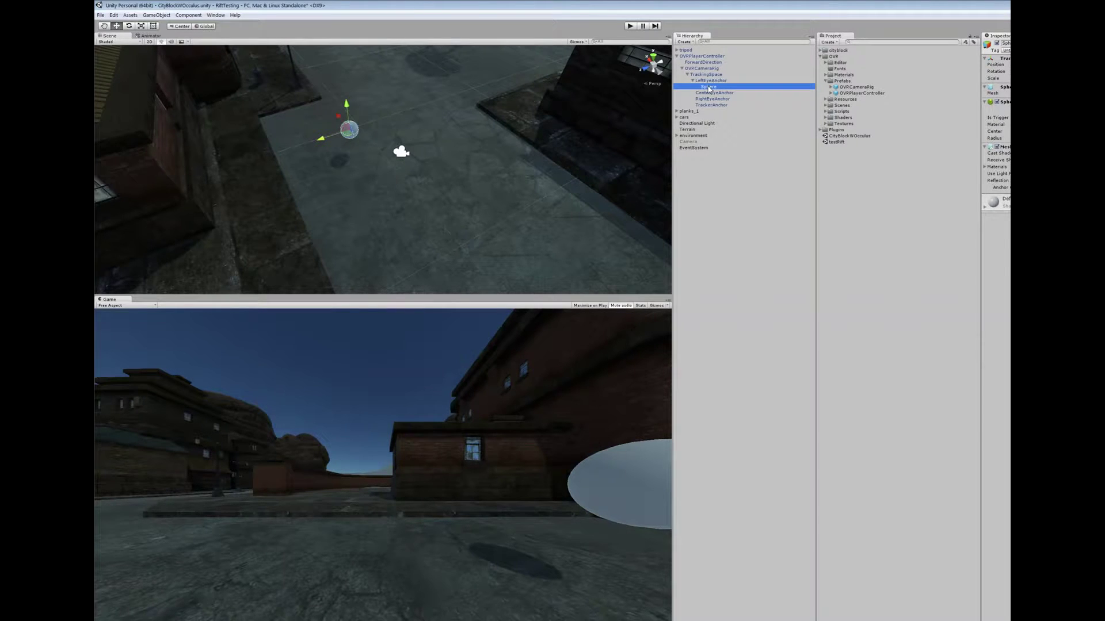
key(ctrl+d)
drag(710, 93, 714, 106)
Step: Place the copy under RightEyeAnchor and rename the original Sphere to LeftNose
click(715, 87)
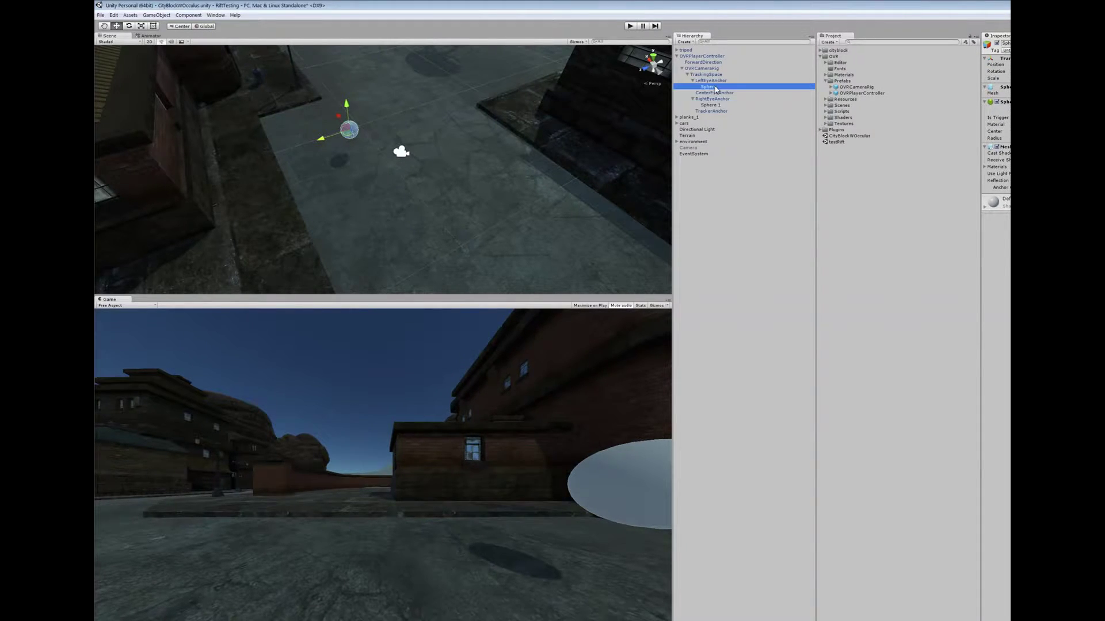
key(F2)
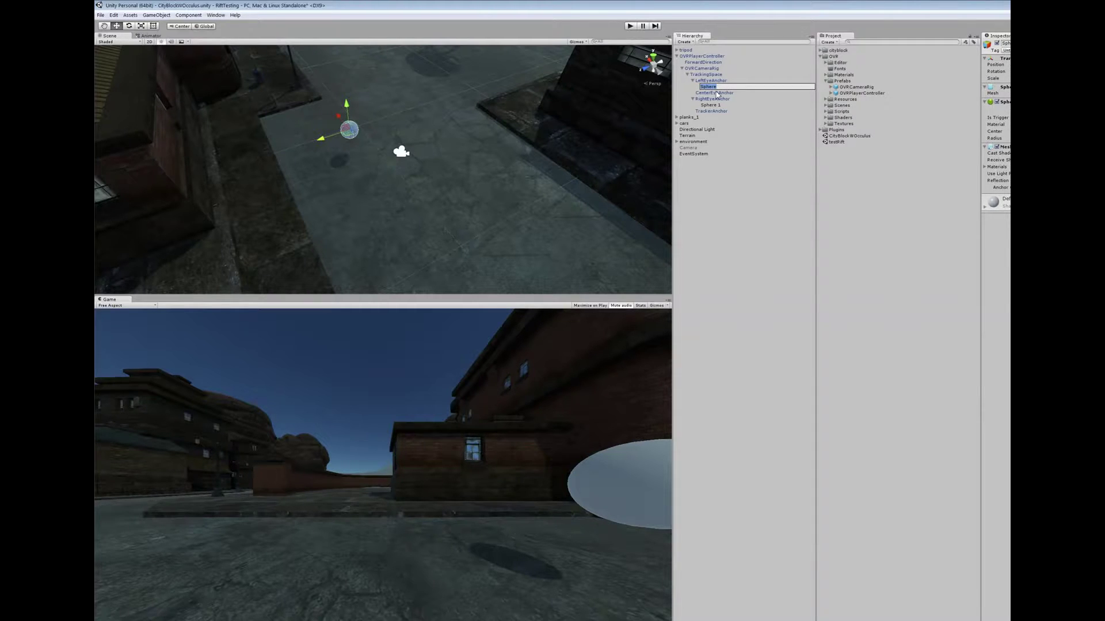
text(LeftNose)
key(Return)
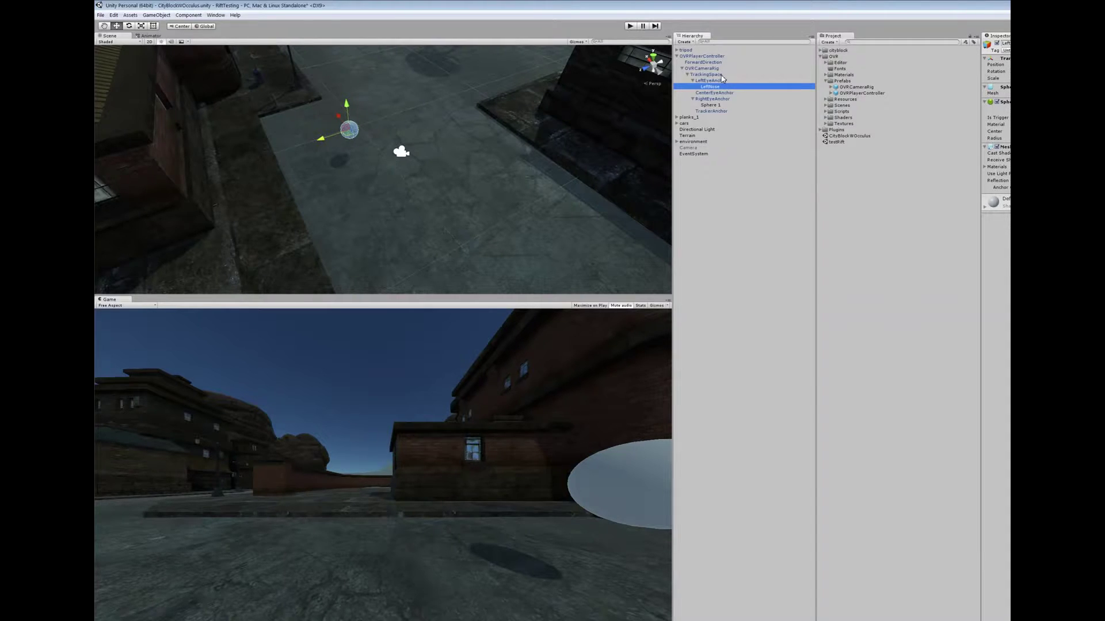
Step: Rename the copy Sphere 1 to RightNose
click(714, 99)
click(715, 106)
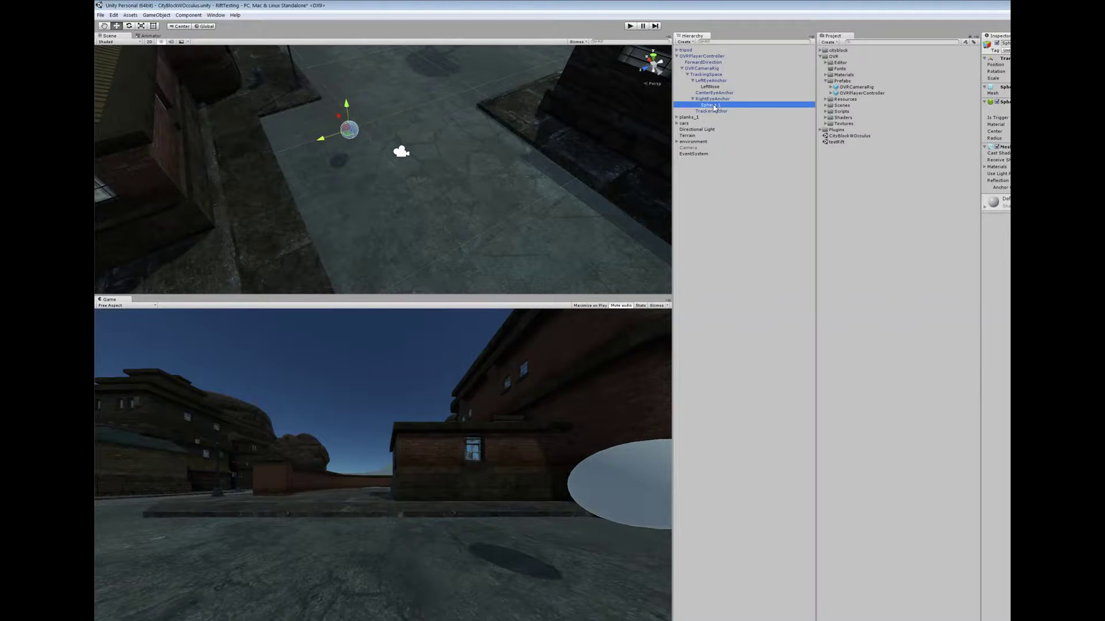
click(714, 106)
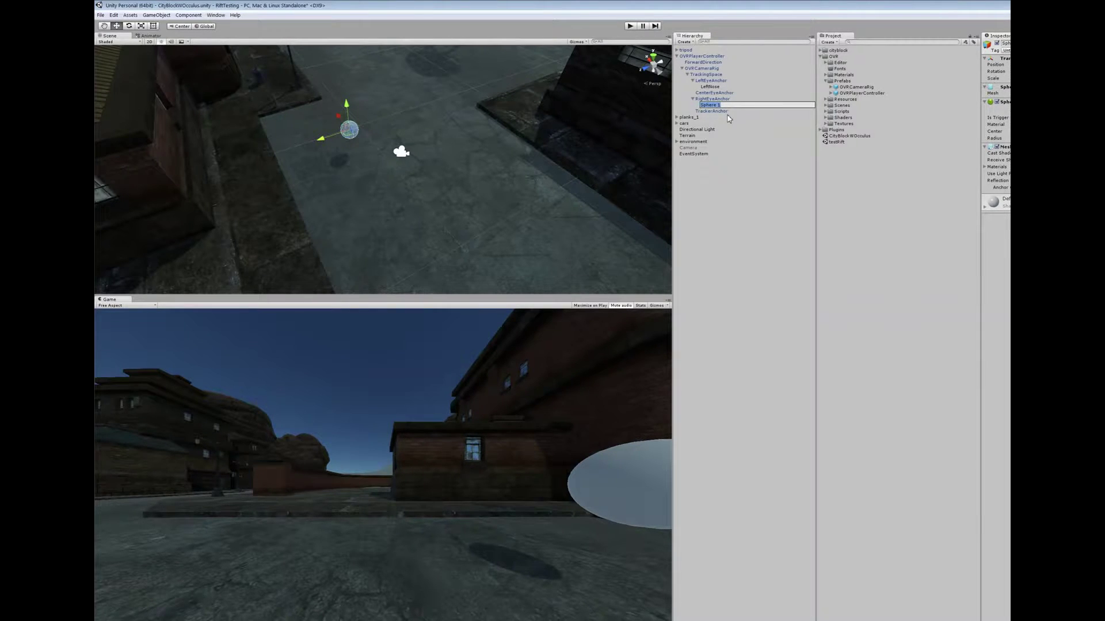
text(RightNose)
key(Return)
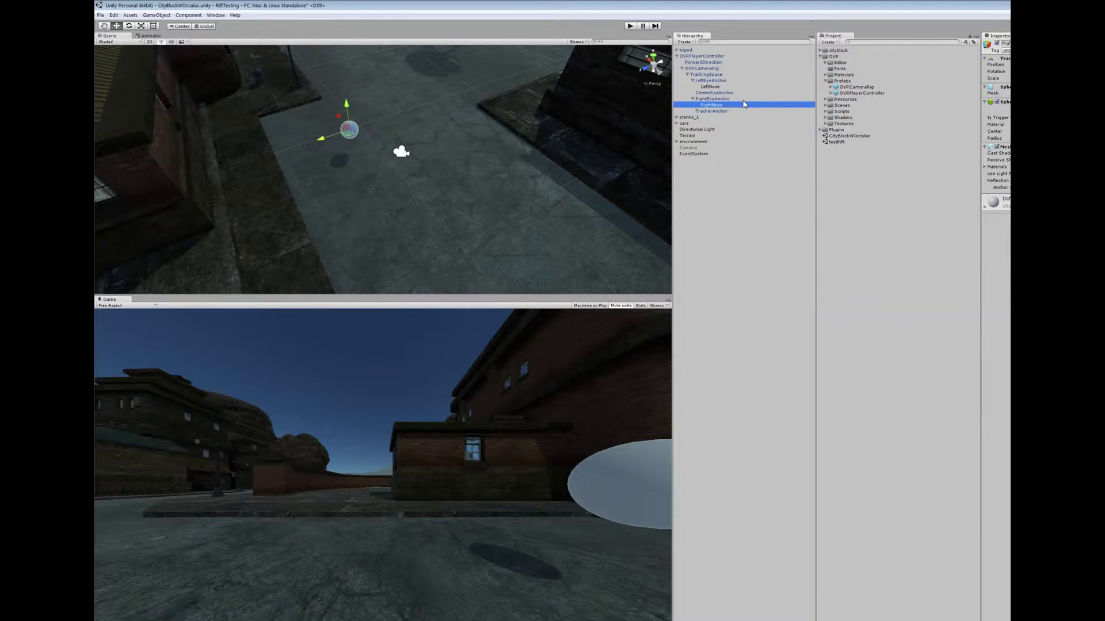
click(713, 87)
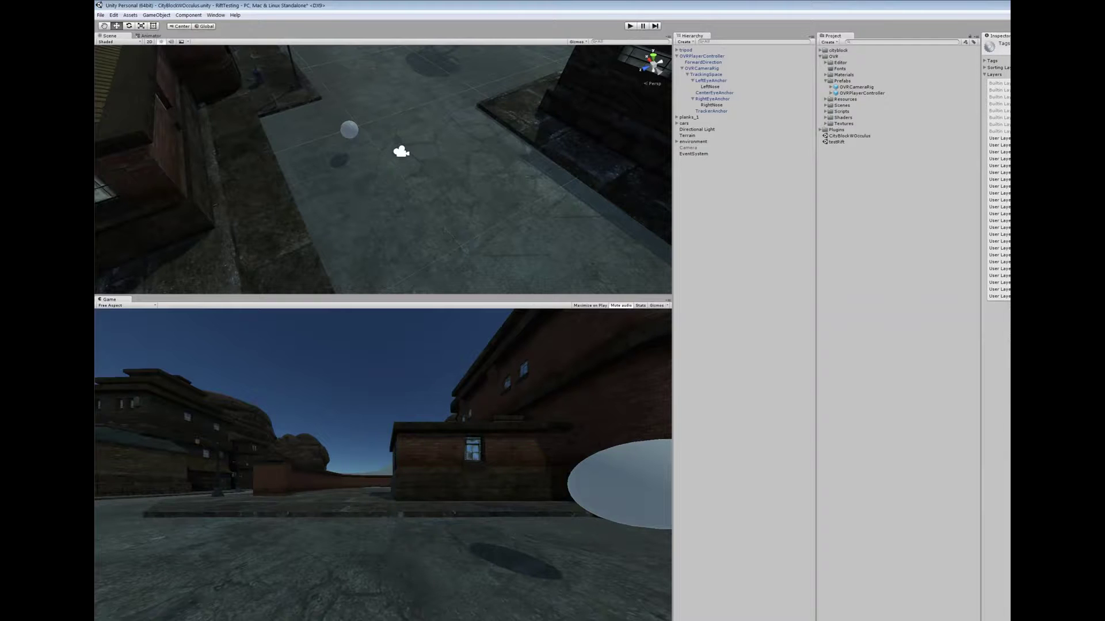
Step: Review LeftNose, RightNose and both eye anchors, ending on RightEyeAnchor's Culling Mask setting
click(713, 87)
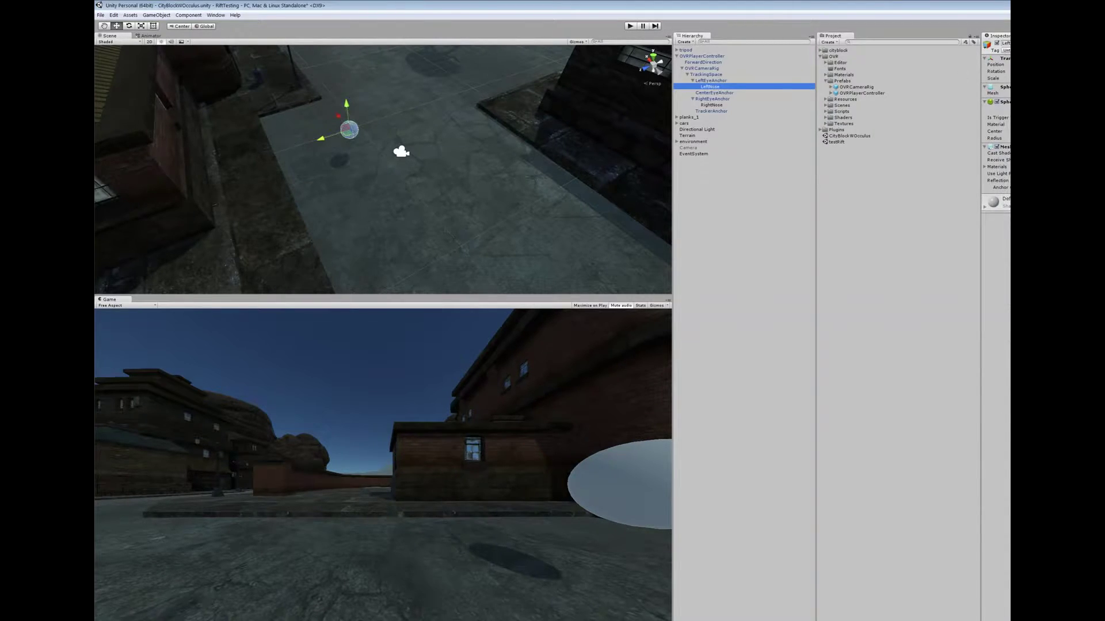
click(985, 58)
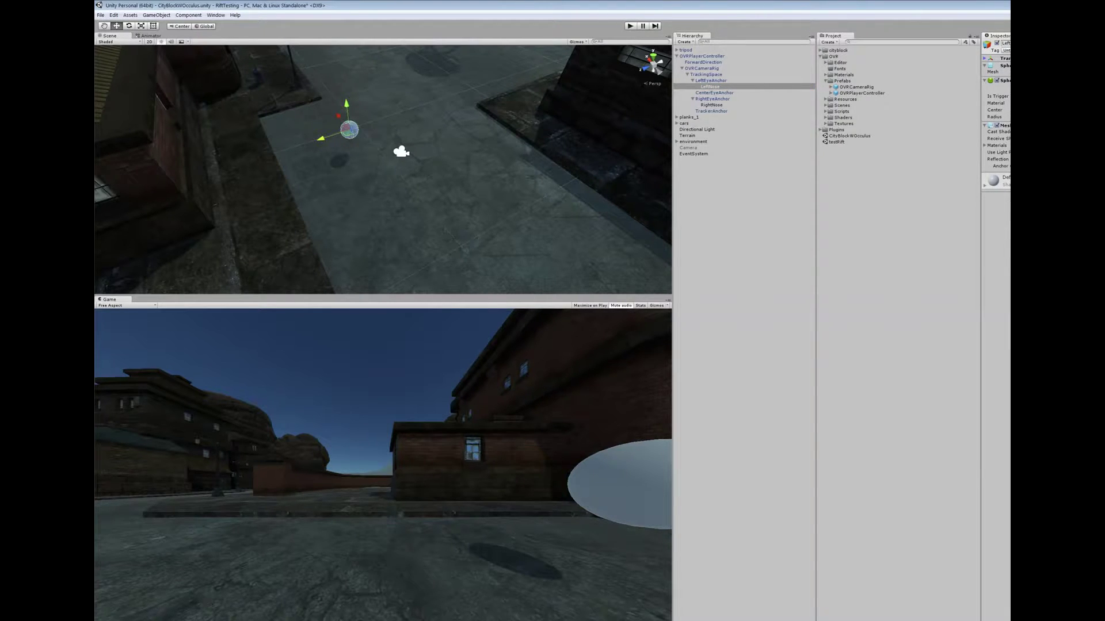
click(727, 105)
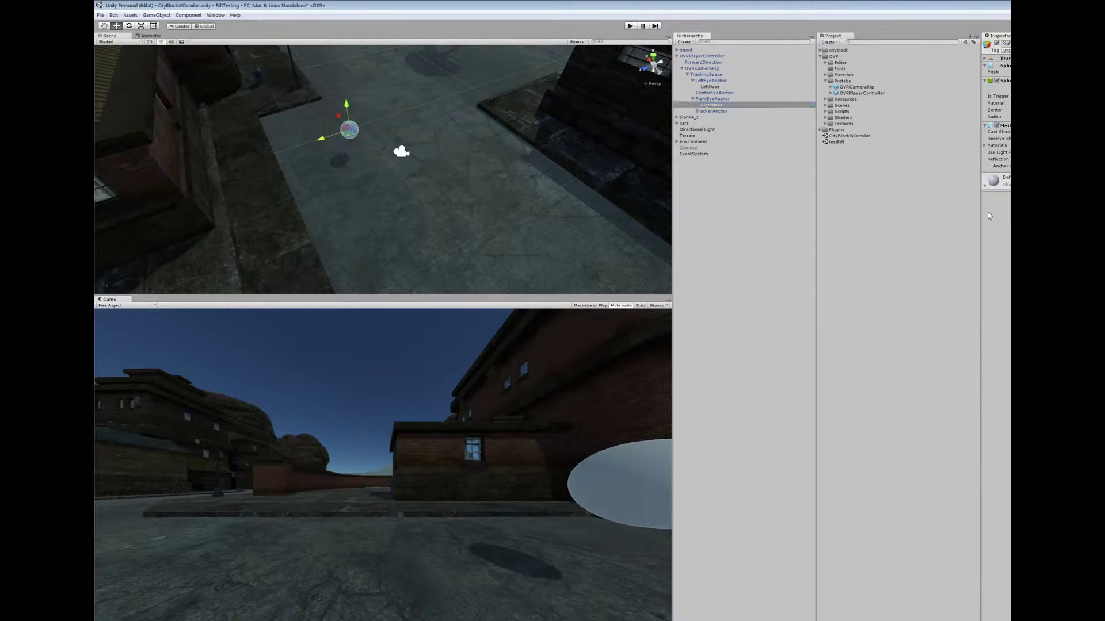
click(721, 81)
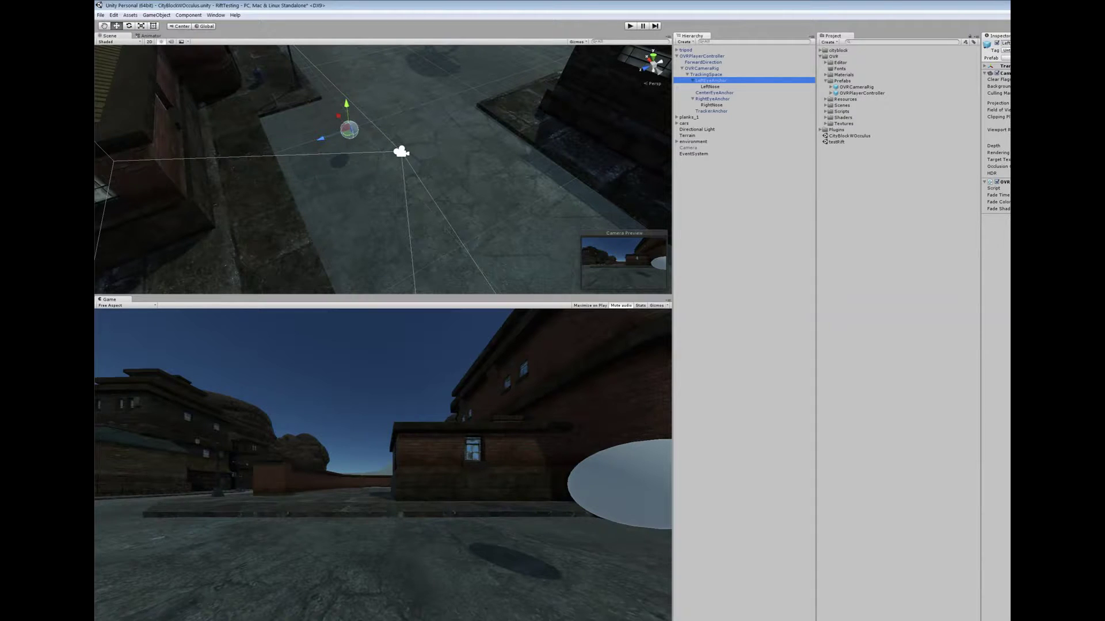
click(728, 100)
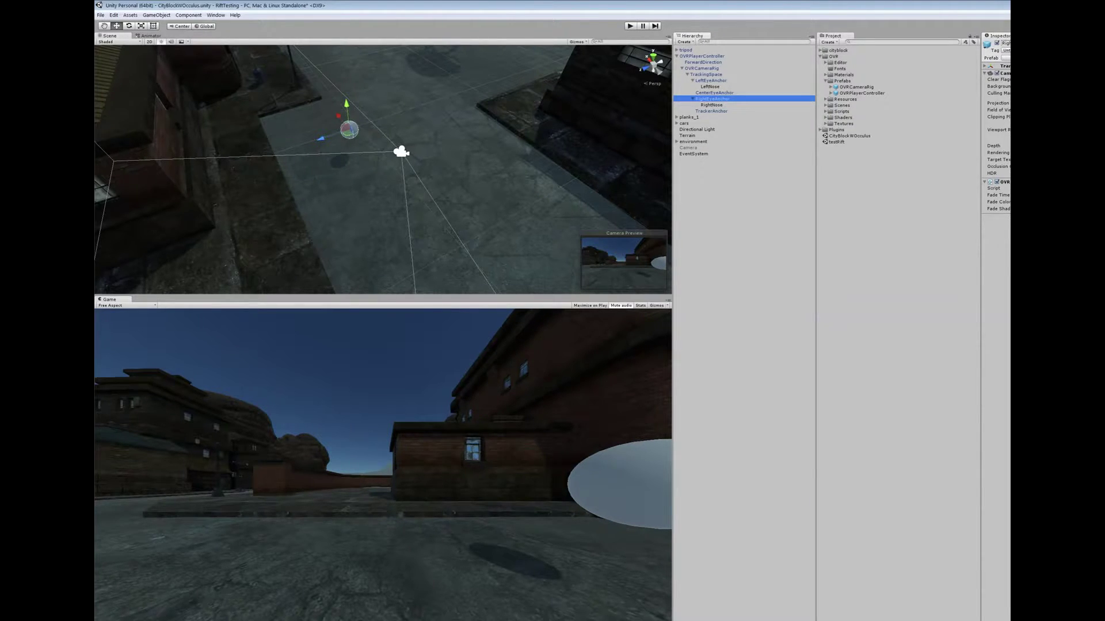
click(999, 93)
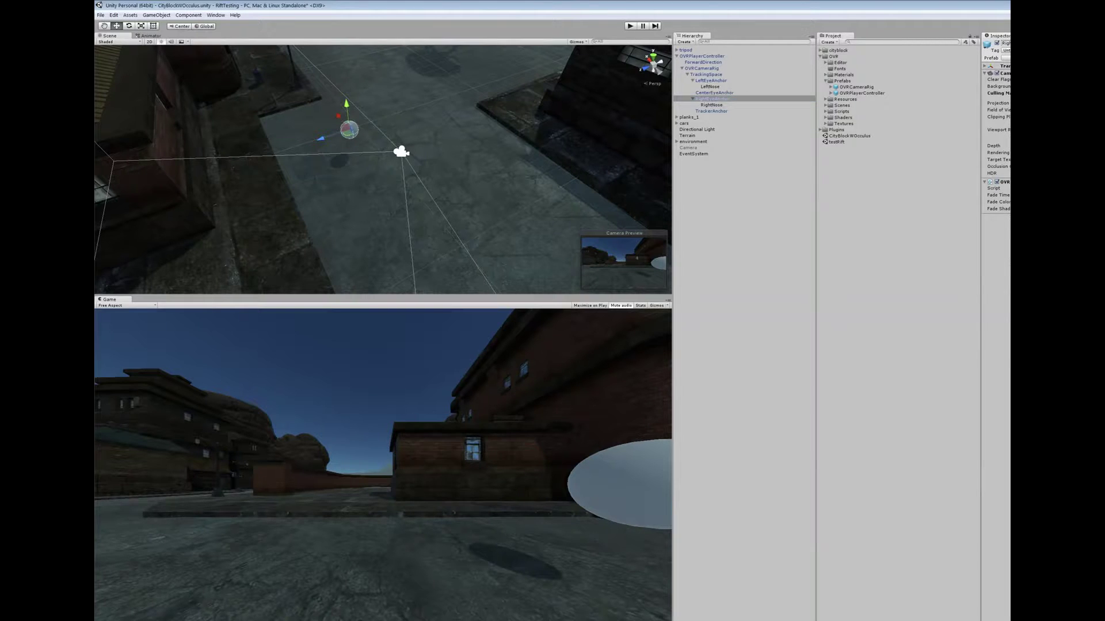